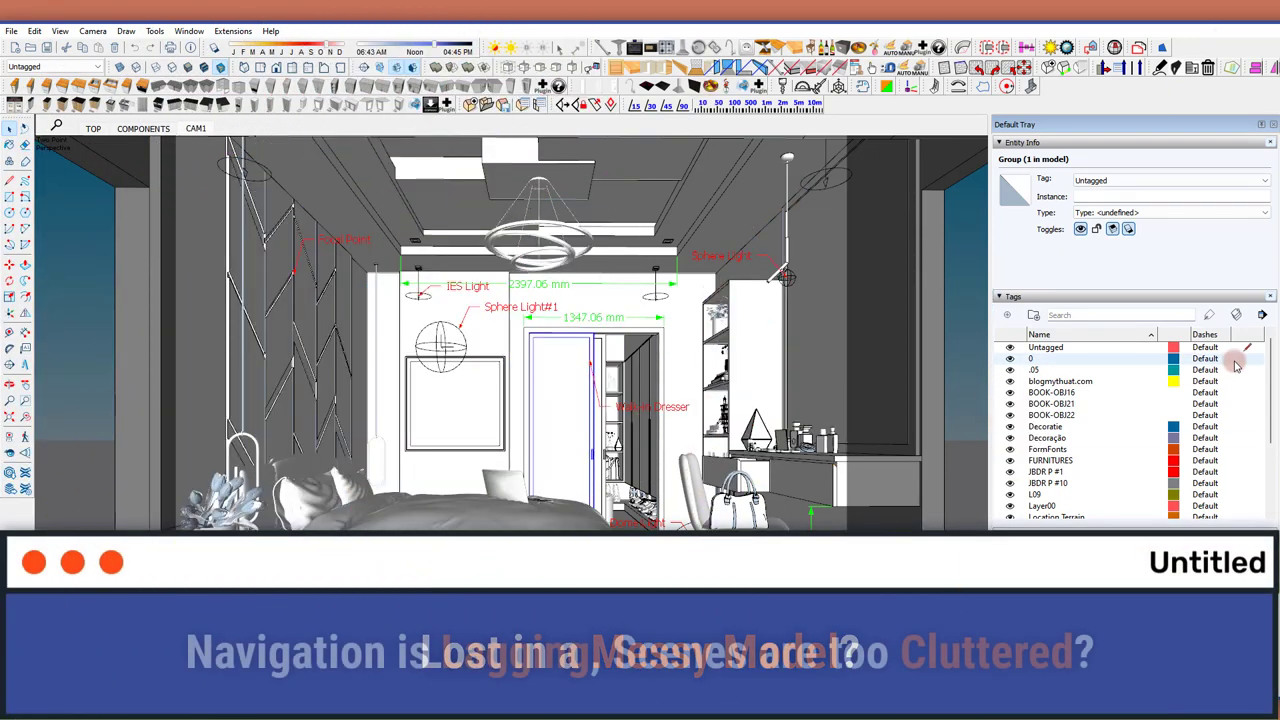
# Scroll down the Tags panel to review the interior model's tag list.
pyautogui.moveTo(1270, 345); pyautogui.dragTo(1266, 435)
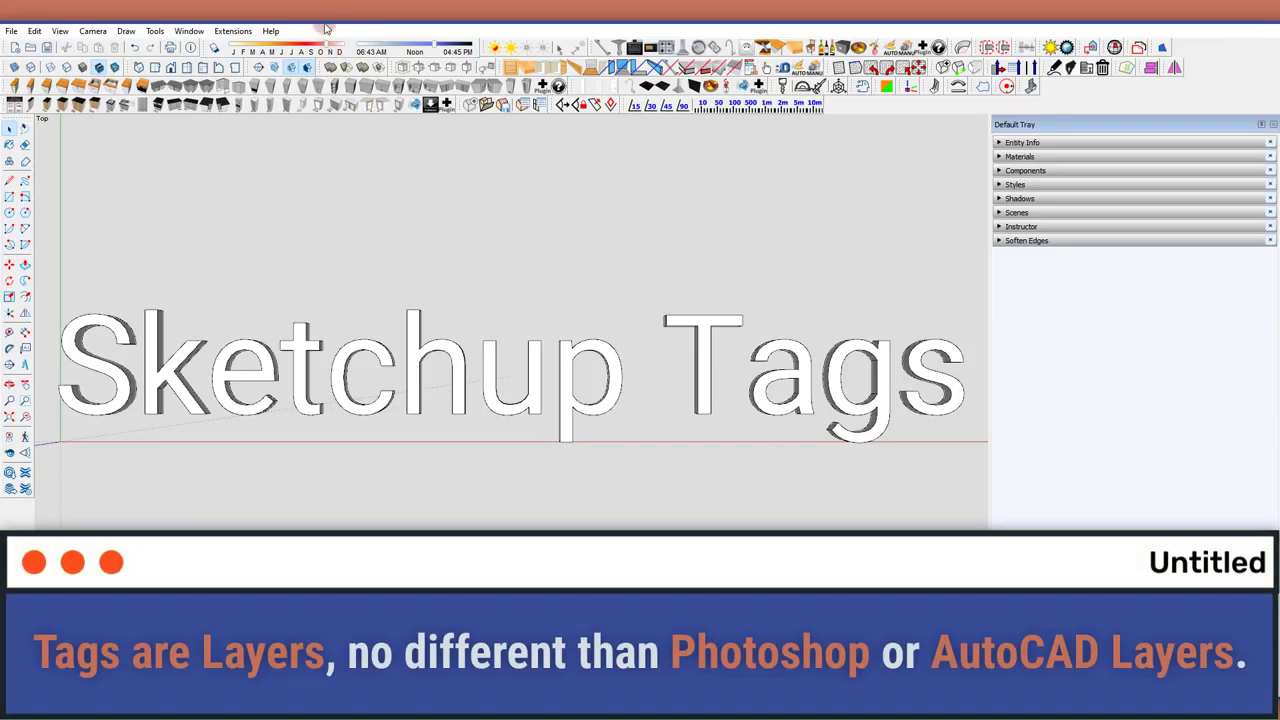
# Add the Tags panel to the default tray and dock the Tags toolbar at the top.
pyautogui.click(232, 31)
pyautogui.moveTo(189, 31)
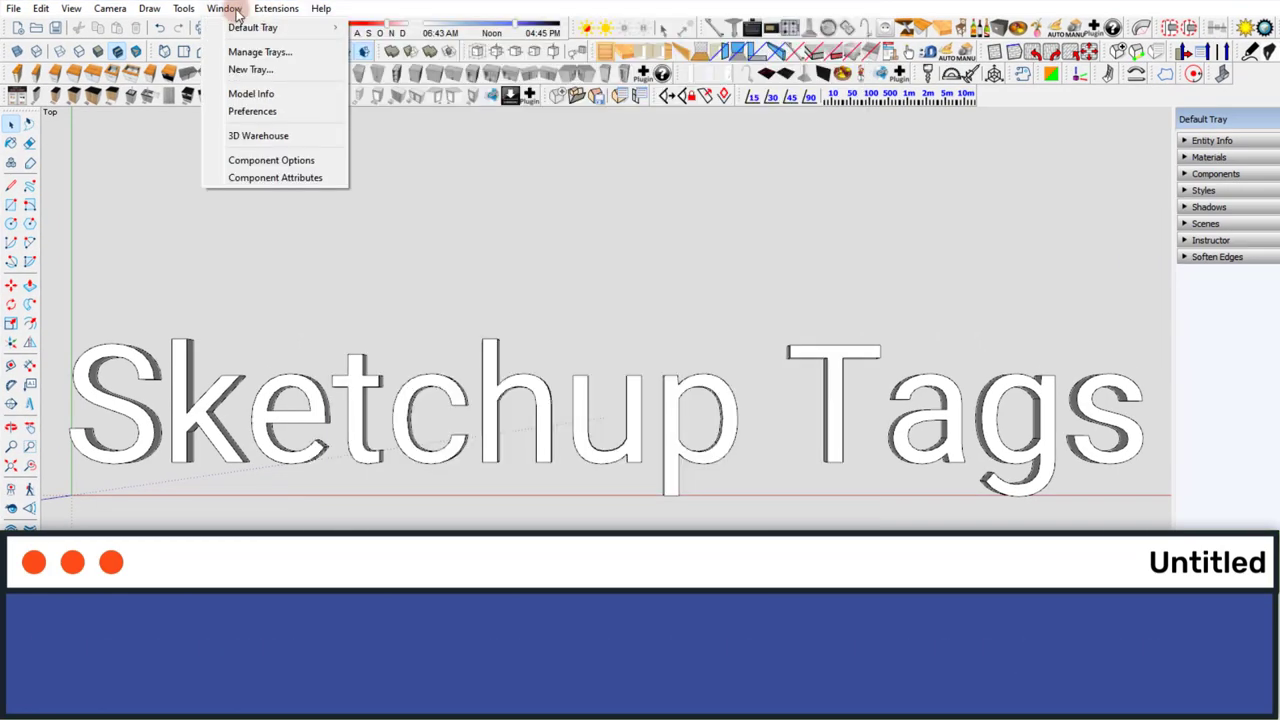
pyautogui.moveTo(253, 27)
pyautogui.click(390, 149)
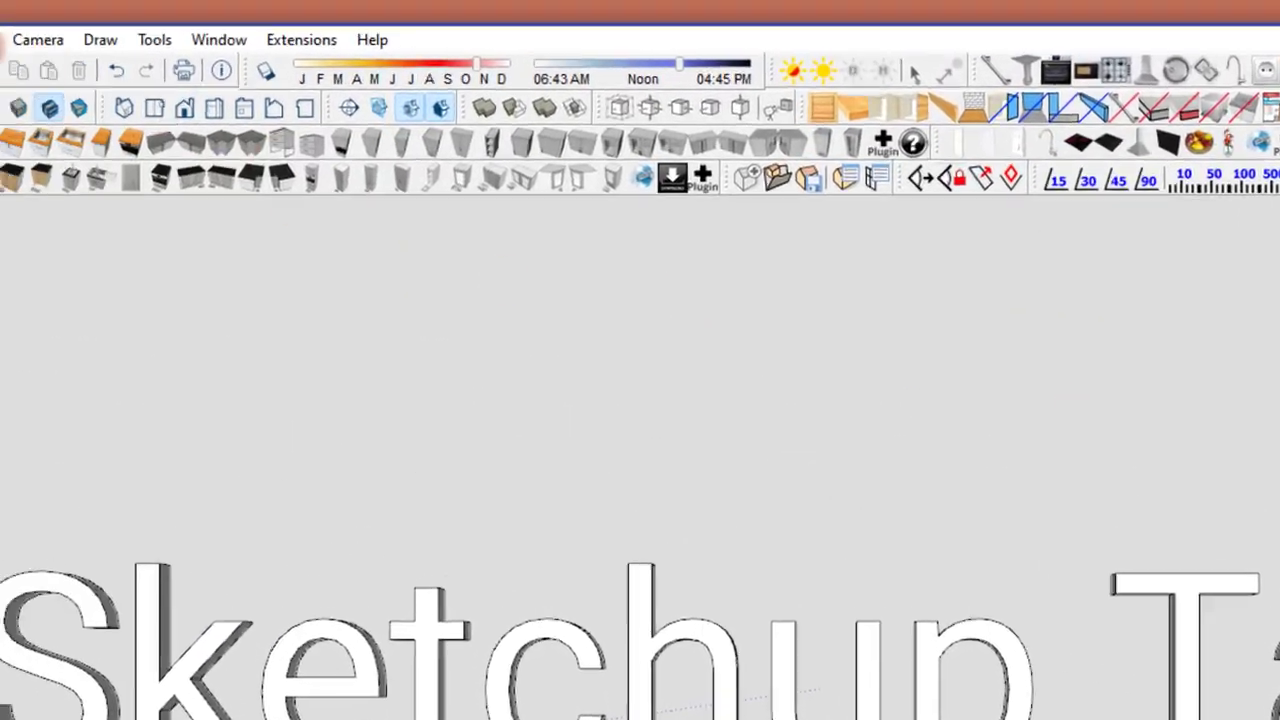
pyautogui.click(126, 66)
pyautogui.click(189, 100)
pyautogui.scroll(-3, 611, 466)
pyautogui.scroll(-10, 462, 388)
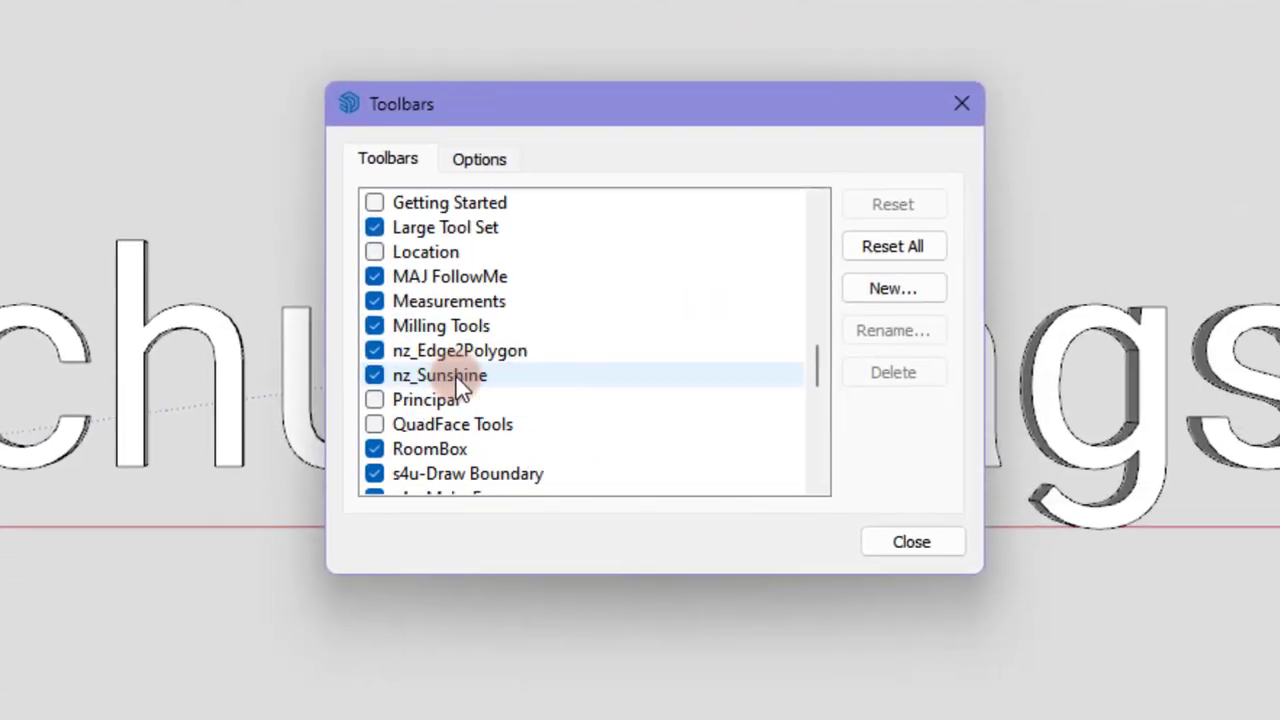
pyautogui.scroll(-3, 455, 374)
pyautogui.scroll(-3, 455, 374)
pyautogui.click(410, 303)
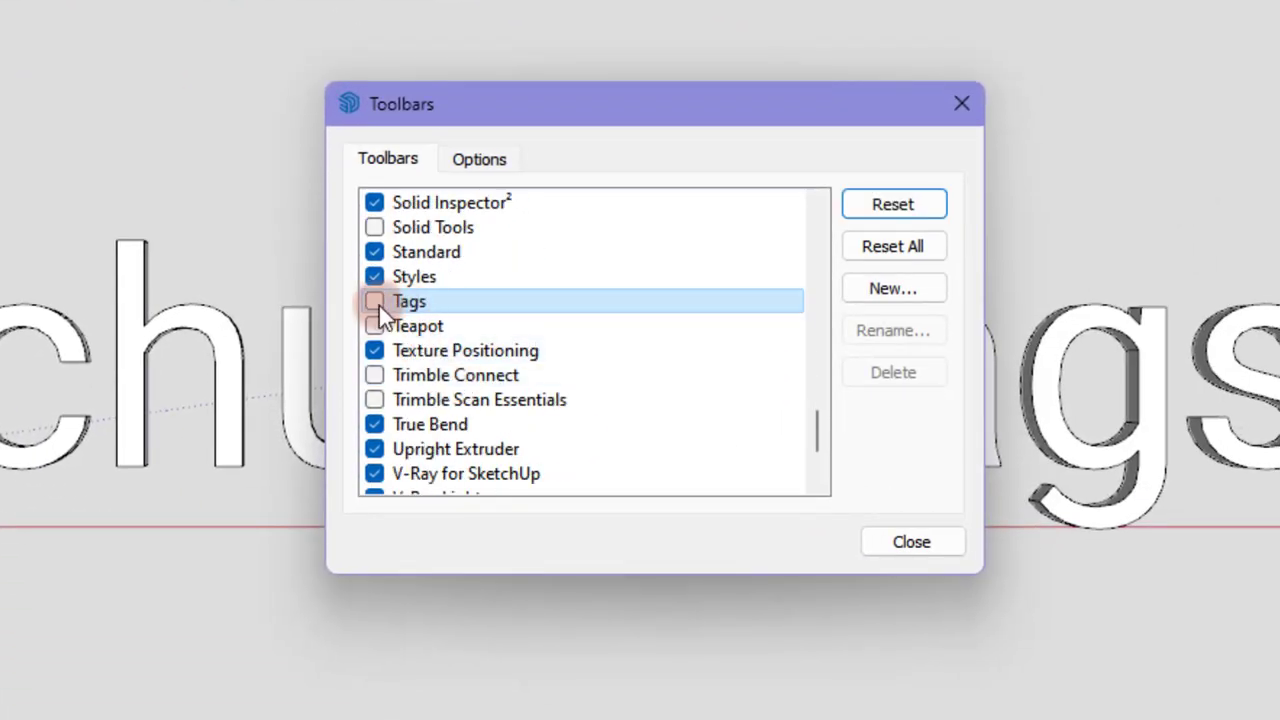
pyautogui.click(374, 301)
pyautogui.click(930, 545)
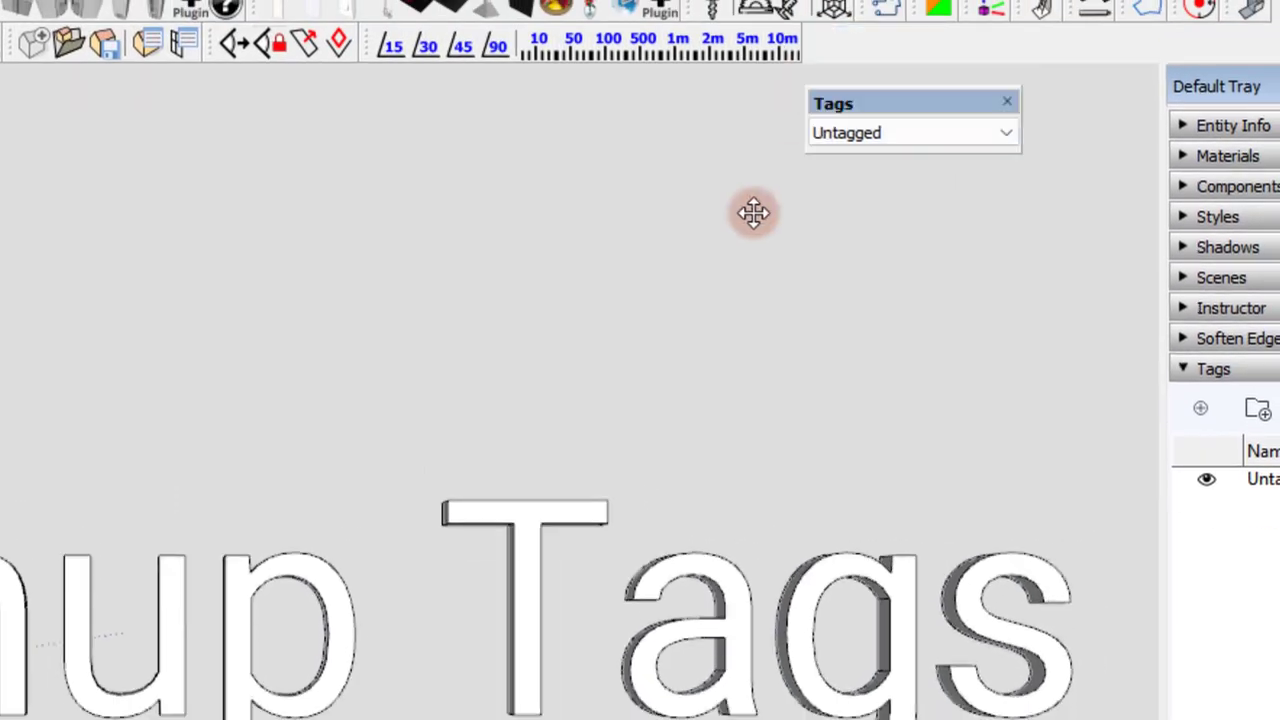
pyautogui.moveTo(754, 213); pyautogui.dragTo(366, 280)
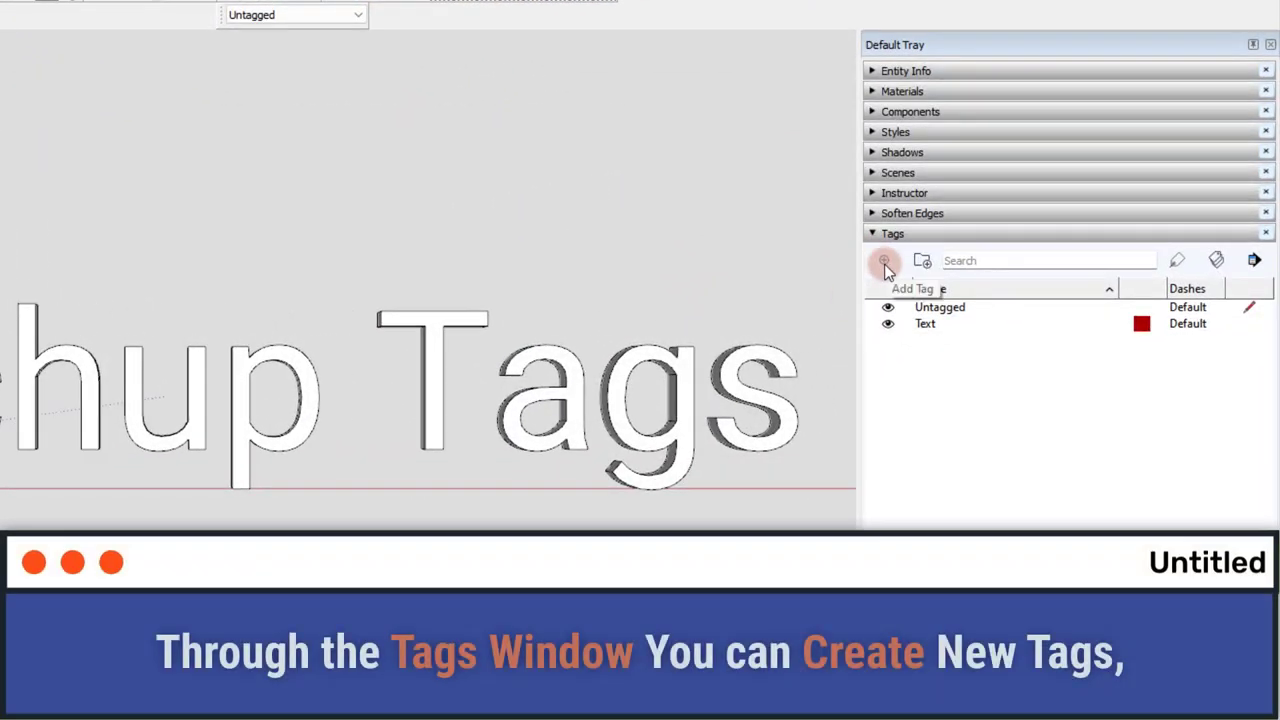
# Add a new tag named New Tag beside the existing Text tag.
pyautogui.click(886, 265)
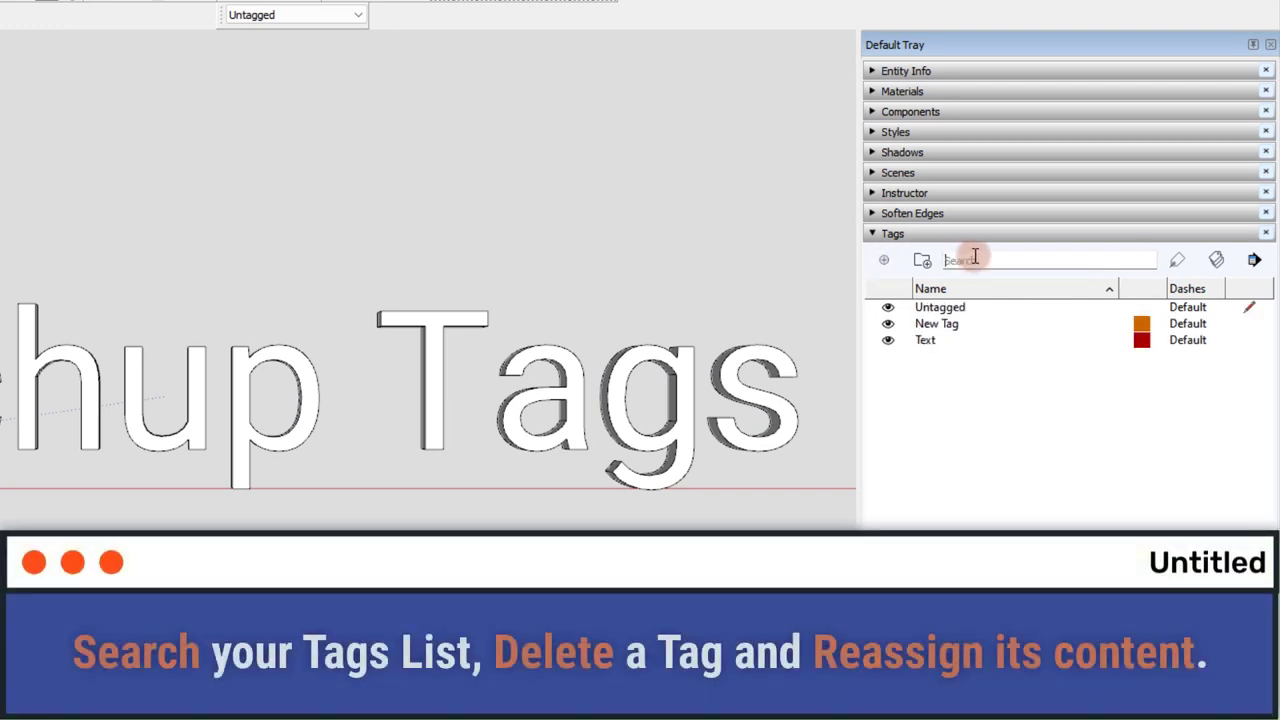
pyautogui.click(930, 324)
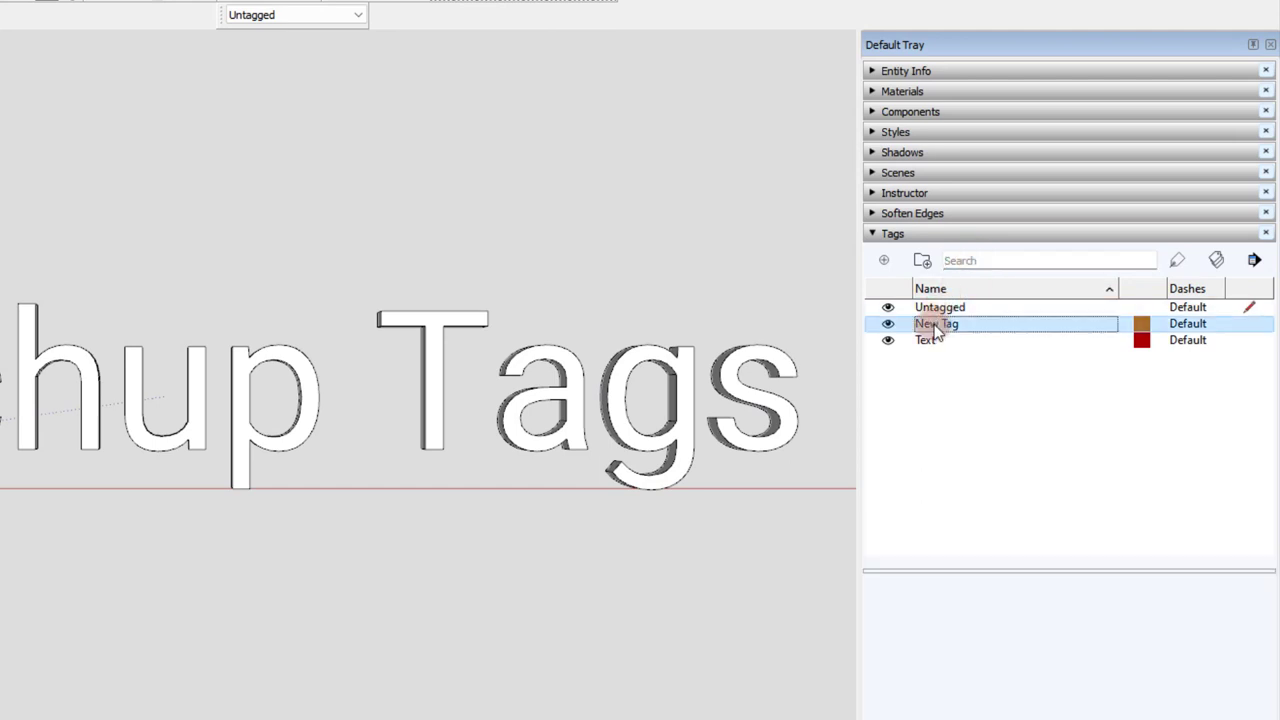
pyautogui.click(928, 341)
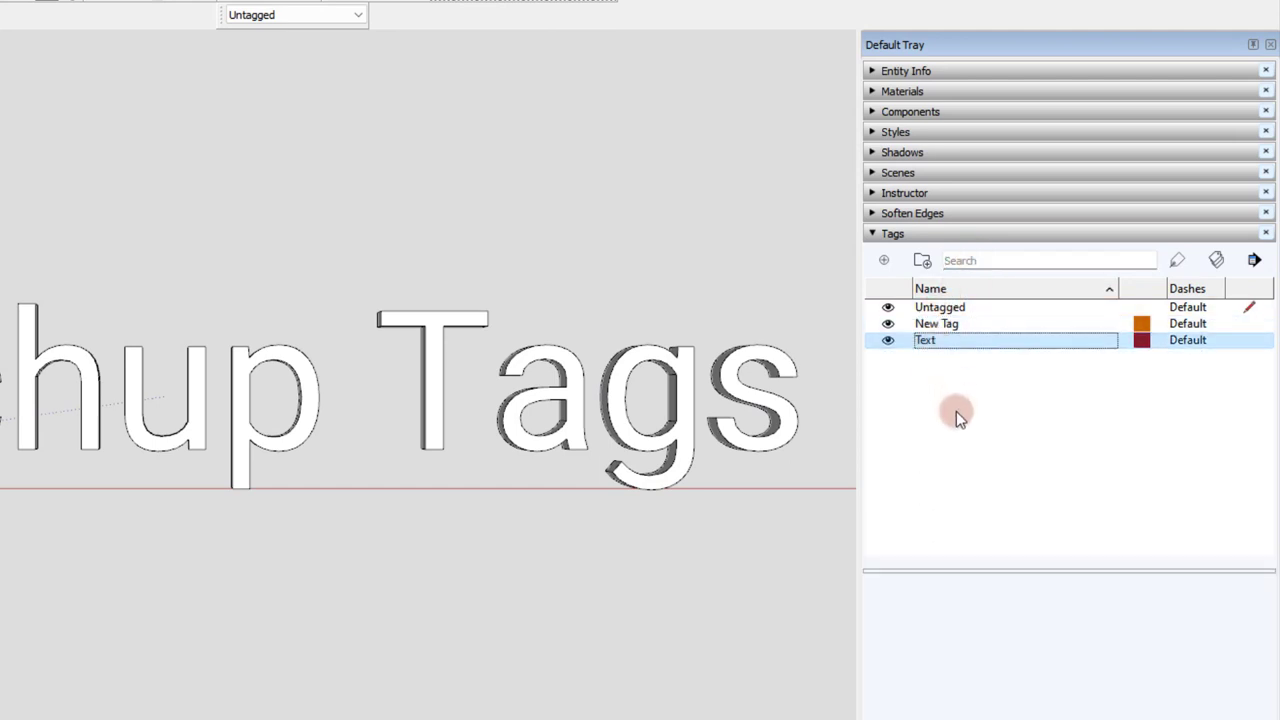
# Delete the Text tag, reassigning its contents to New Tag, and open New Tag's colour.
pyautogui.rightClick(930, 340)
pyautogui.click(975, 409)
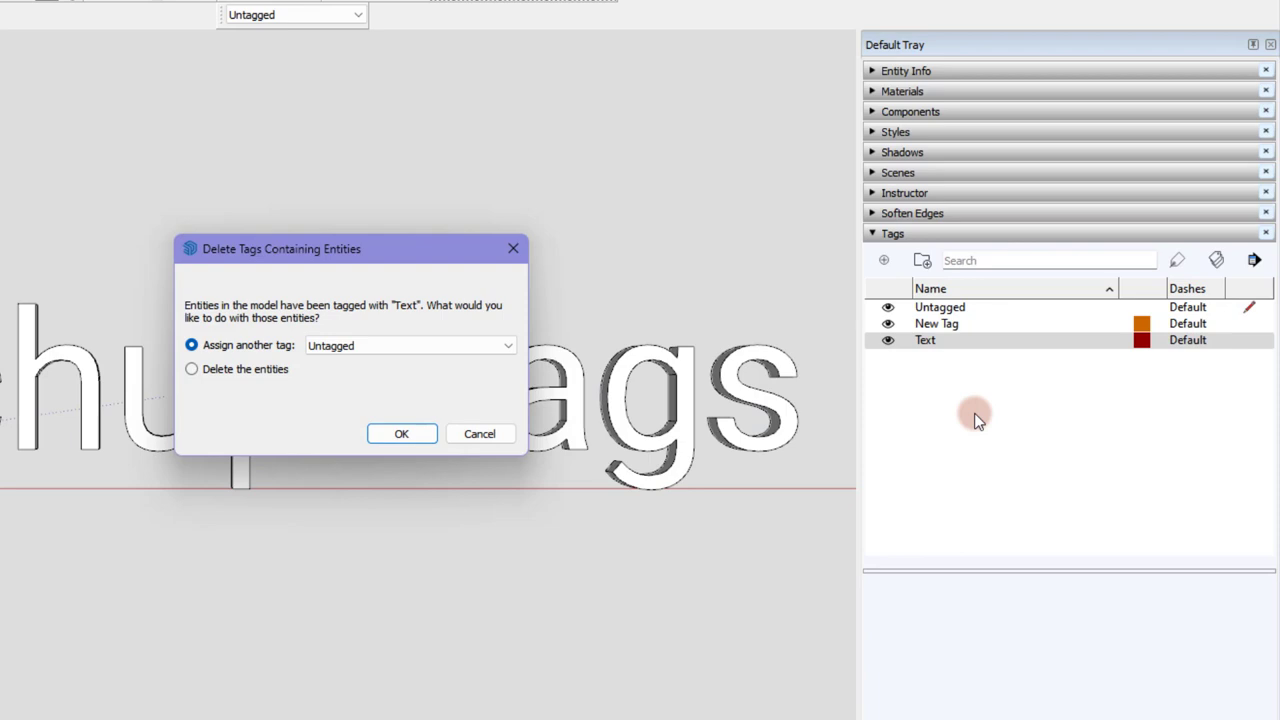
pyautogui.click(358, 345)
pyautogui.click(353, 372)
pyautogui.click(400, 435)
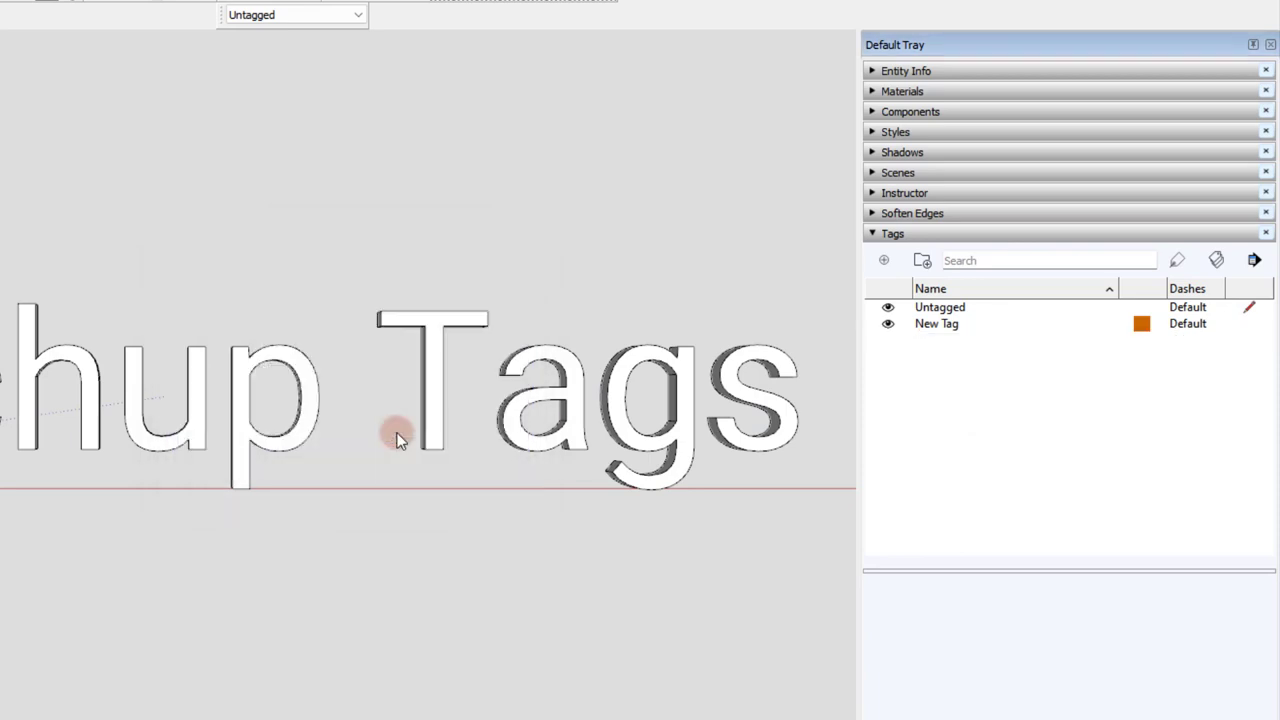
pyautogui.click(1140, 323)
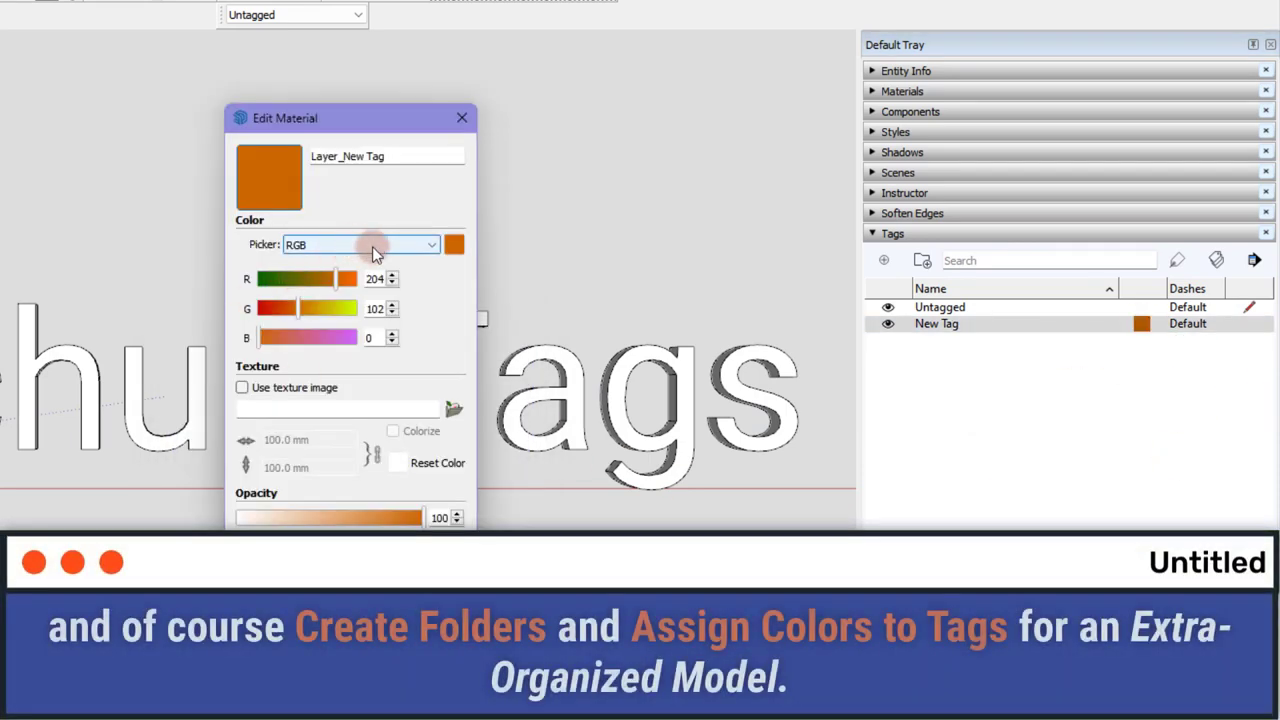
# Recolour New Tag a soft red using the Color Wheel picker.
pyautogui.click(385, 247)
pyautogui.click(395, 256)
pyautogui.moveTo(341, 294)
pyautogui.mouseDown()
pyautogui.moveTo(328, 318)
pyautogui.moveTo(335, 306)
pyautogui.mouseUp()
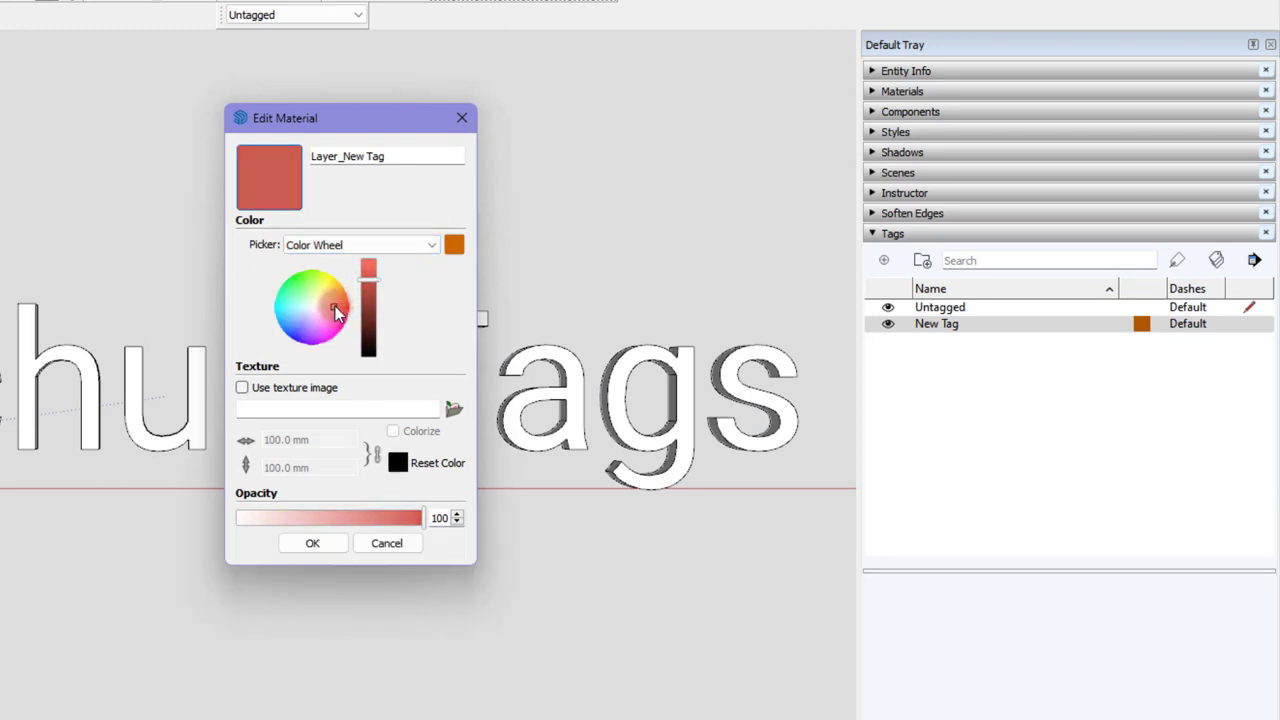
pyautogui.click(322, 542)
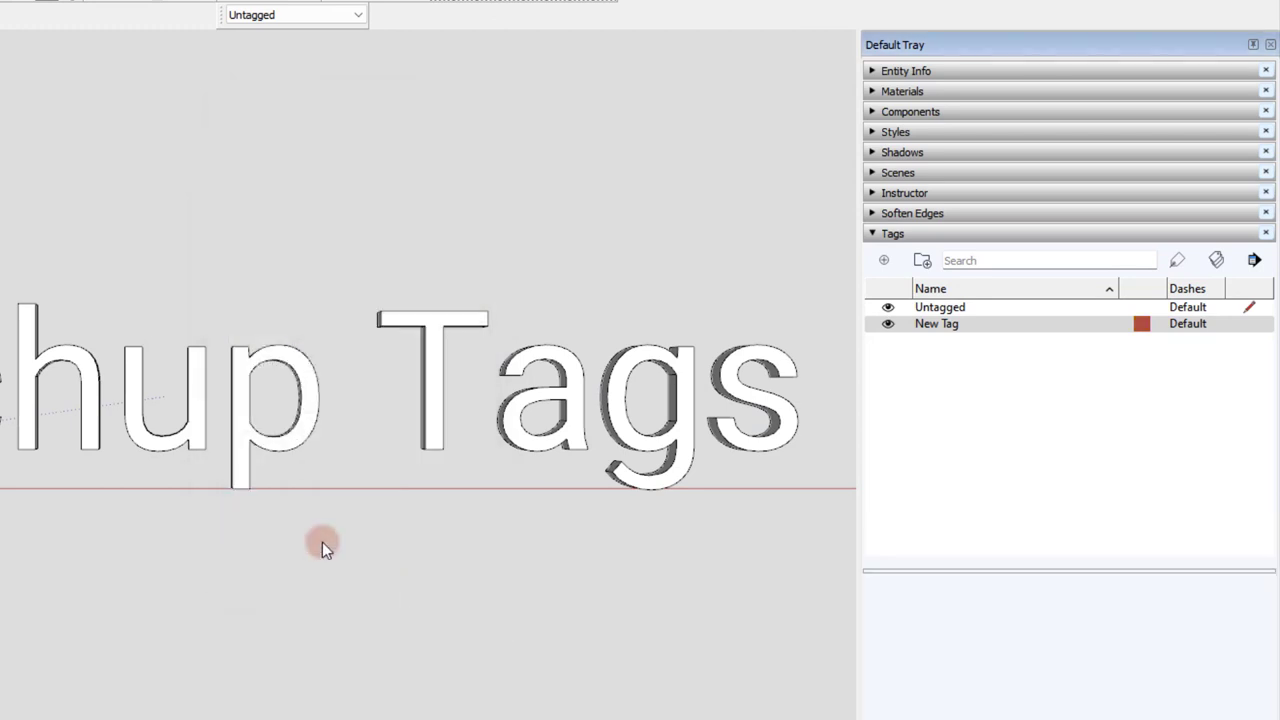
# Put New Tag into a new tag folder named New Folder and collapse it.
pyautogui.click(917, 264)
pyautogui.write('N')
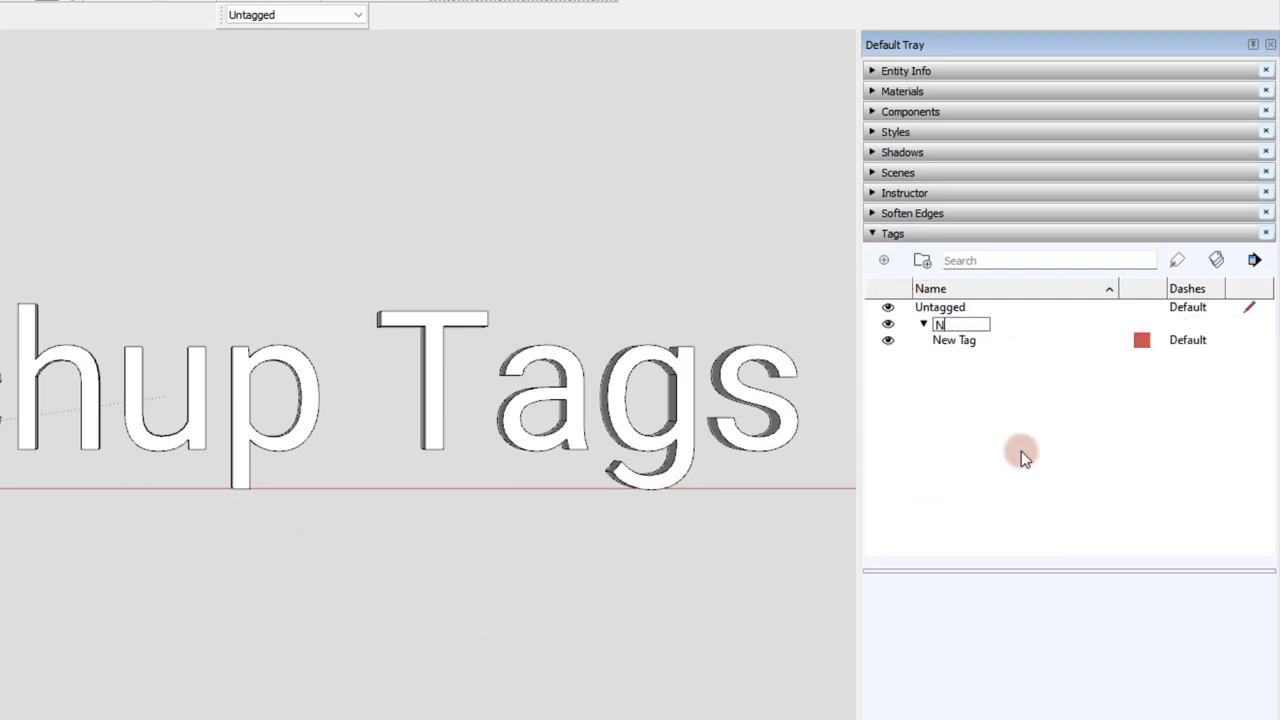
pyautogui.write('ew Folder')
pyautogui.press('Return')
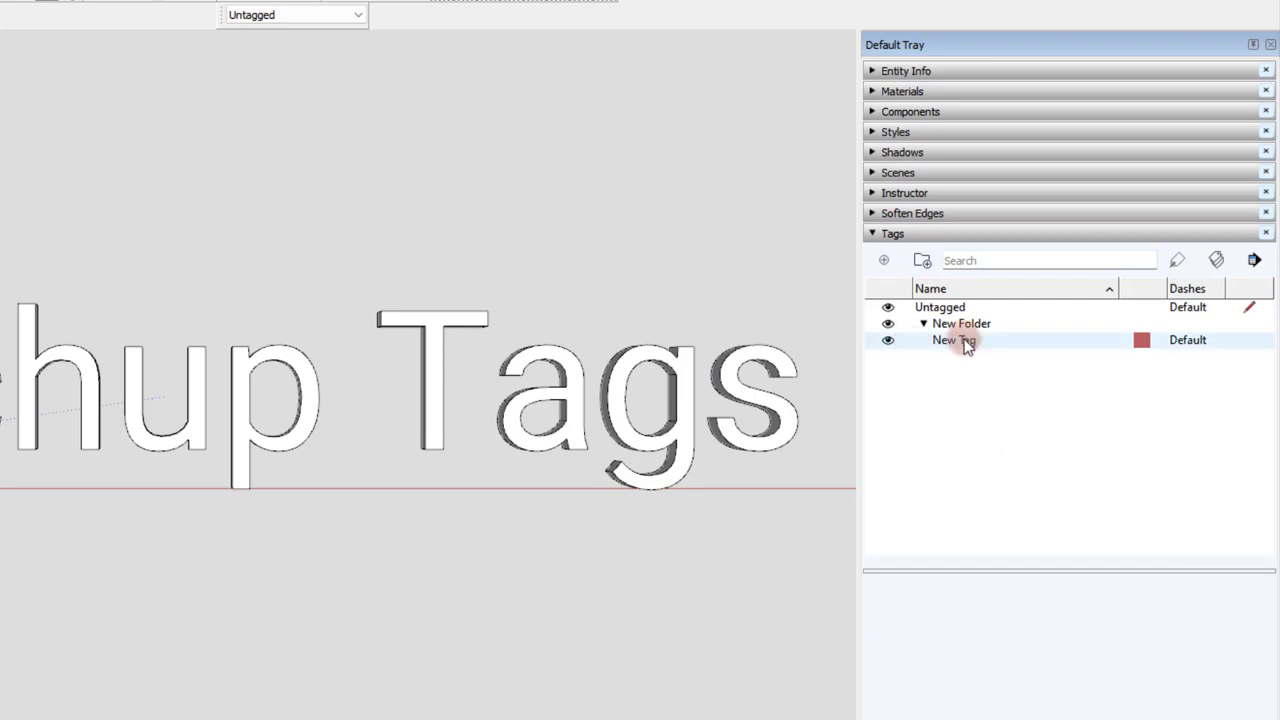
pyautogui.click(923, 324)
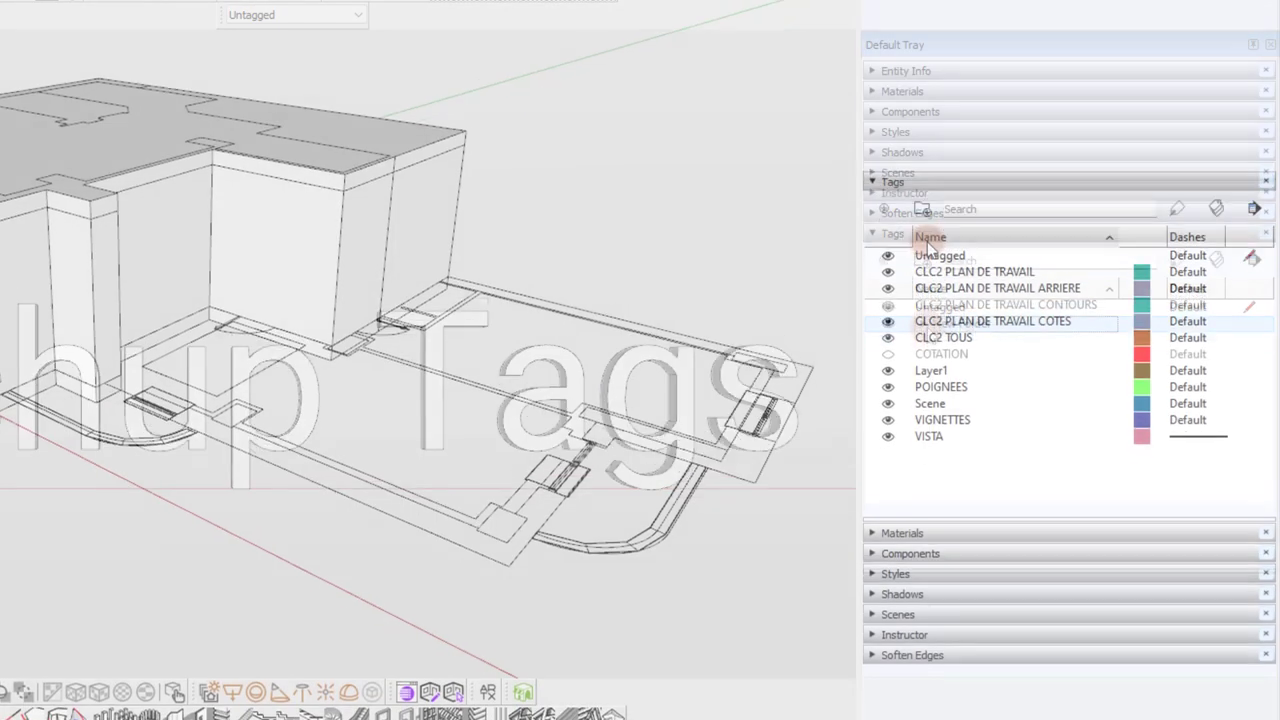
# Create the tags #Floor, #Walls, #Ceiling and #False Ceiling.
pyautogui.click(887, 166)
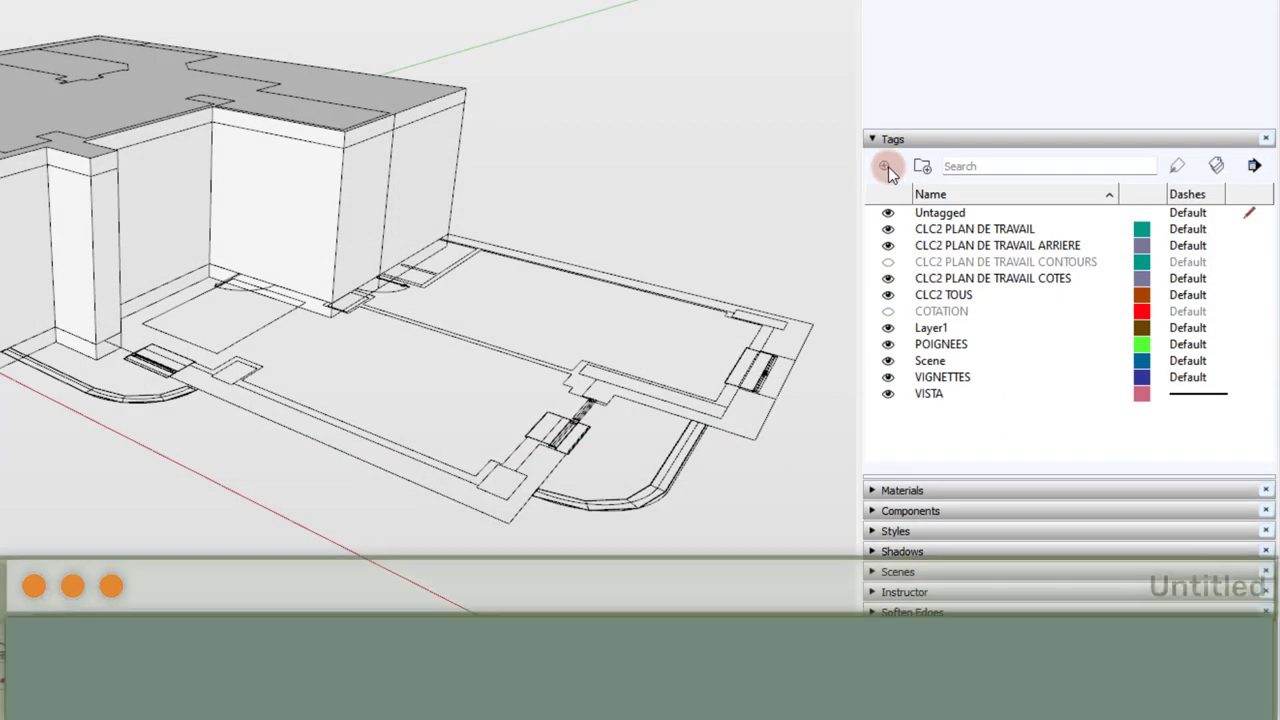
pyautogui.write('oor')
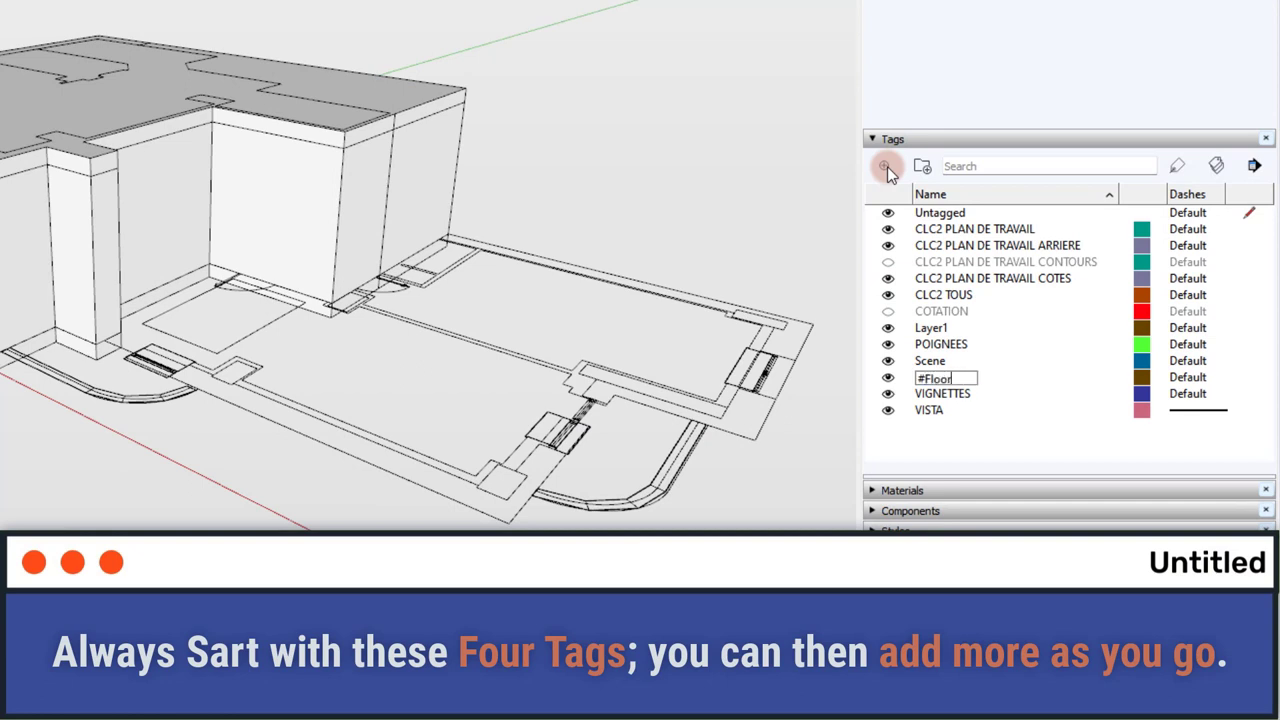
pyautogui.press('Return')
pyautogui.write('Walls')
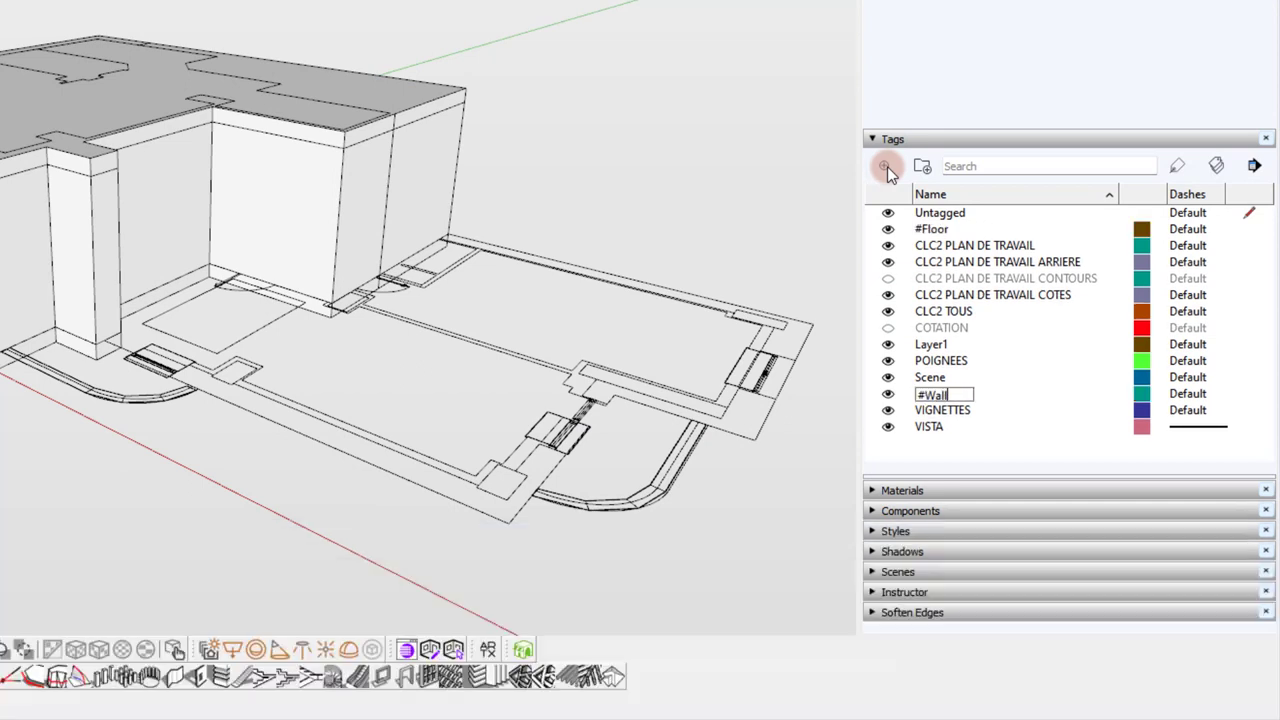
pyautogui.press('Return')
pyautogui.click(887, 166)
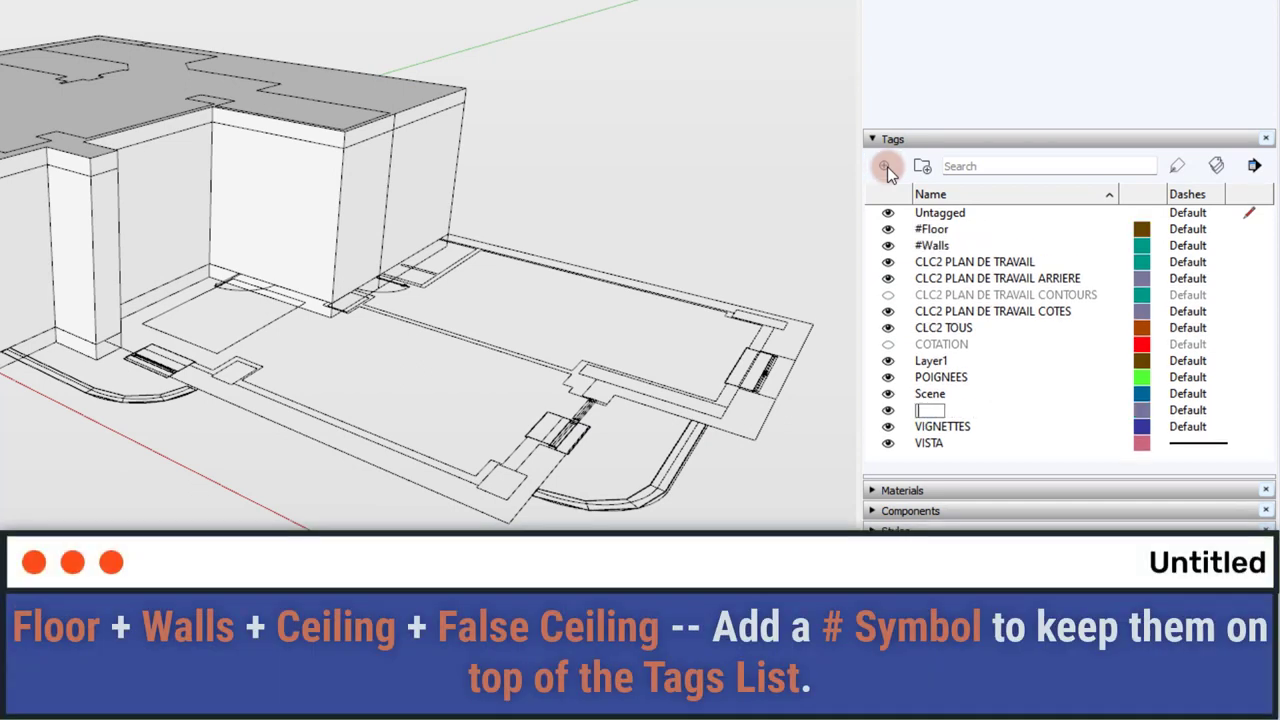
pyautogui.write('#Ceiling')
pyautogui.press('Return')
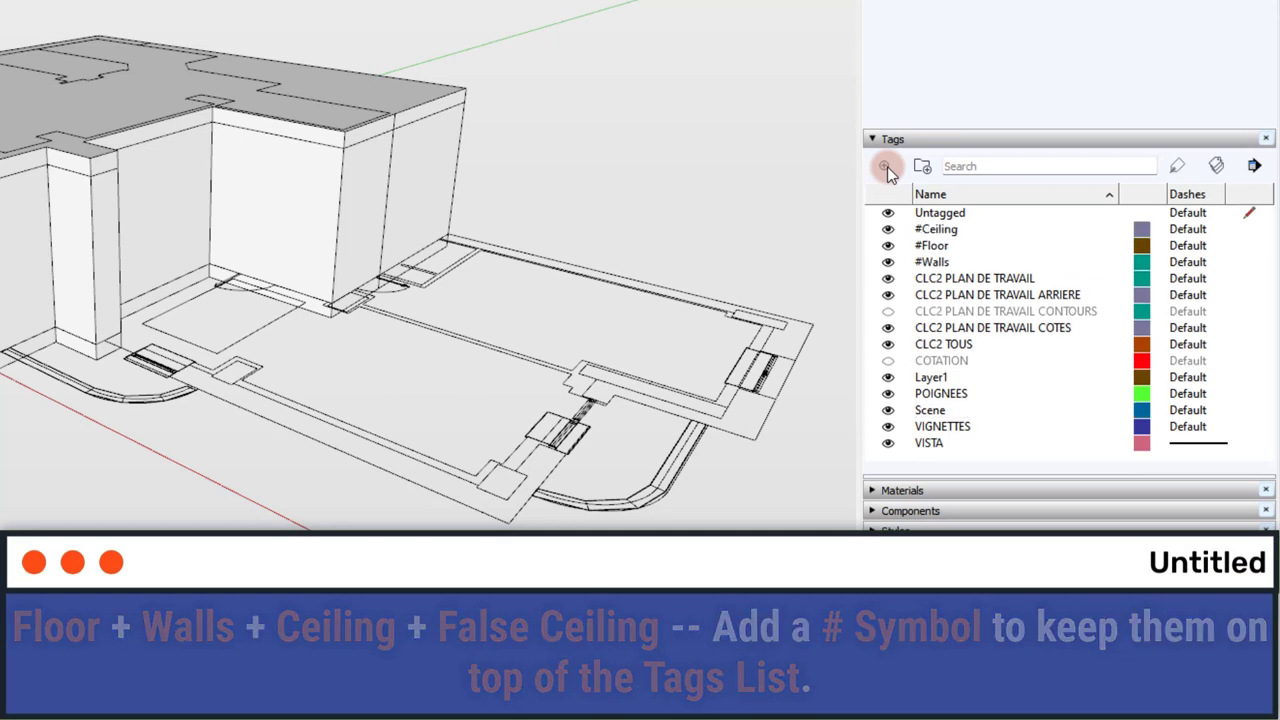
pyautogui.click(887, 166)
pyautogui.write('#False Ceilin')
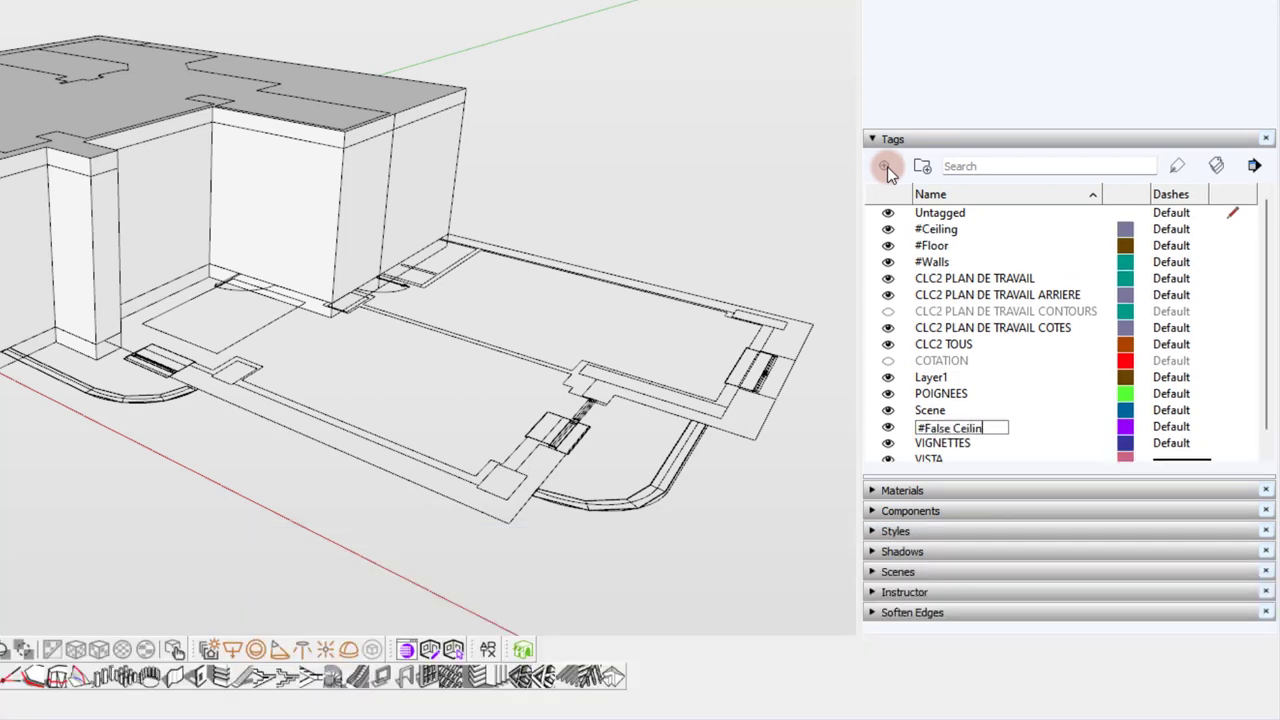
pyautogui.write('g')
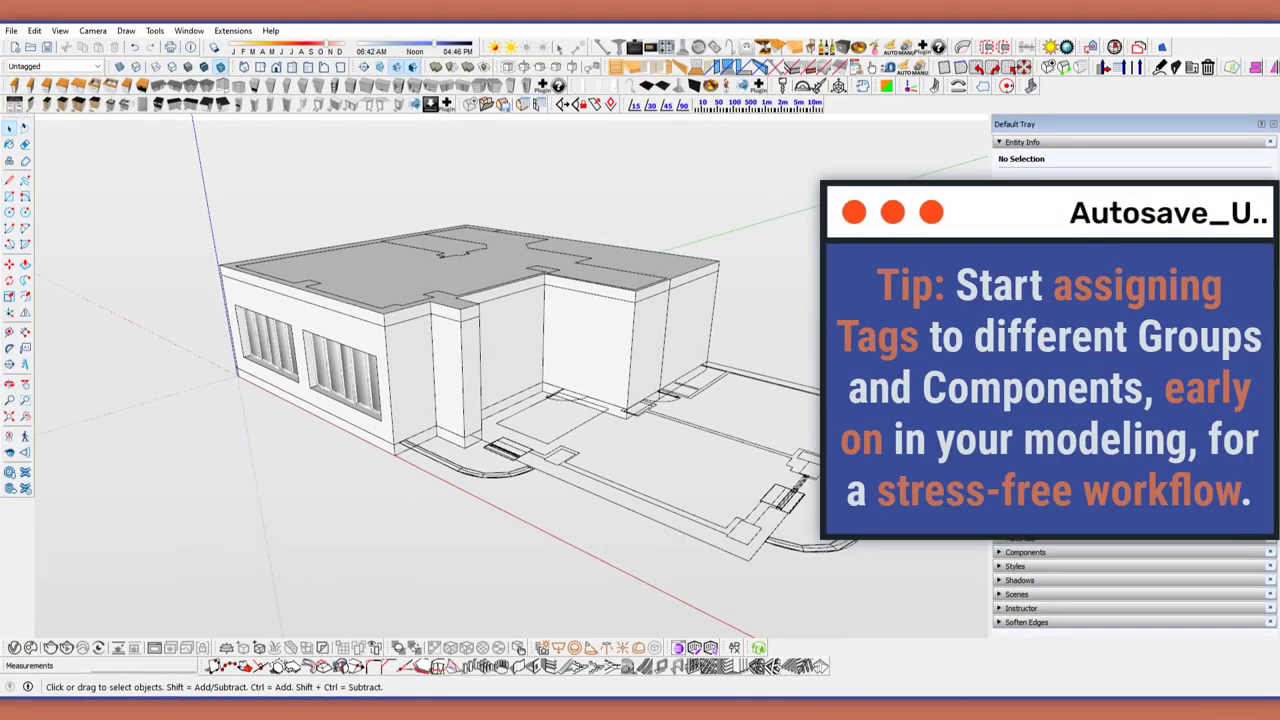
# Assign the roof group to #Ceiling and hide the #Ceiling tag.
pyautogui.click(617, 286)
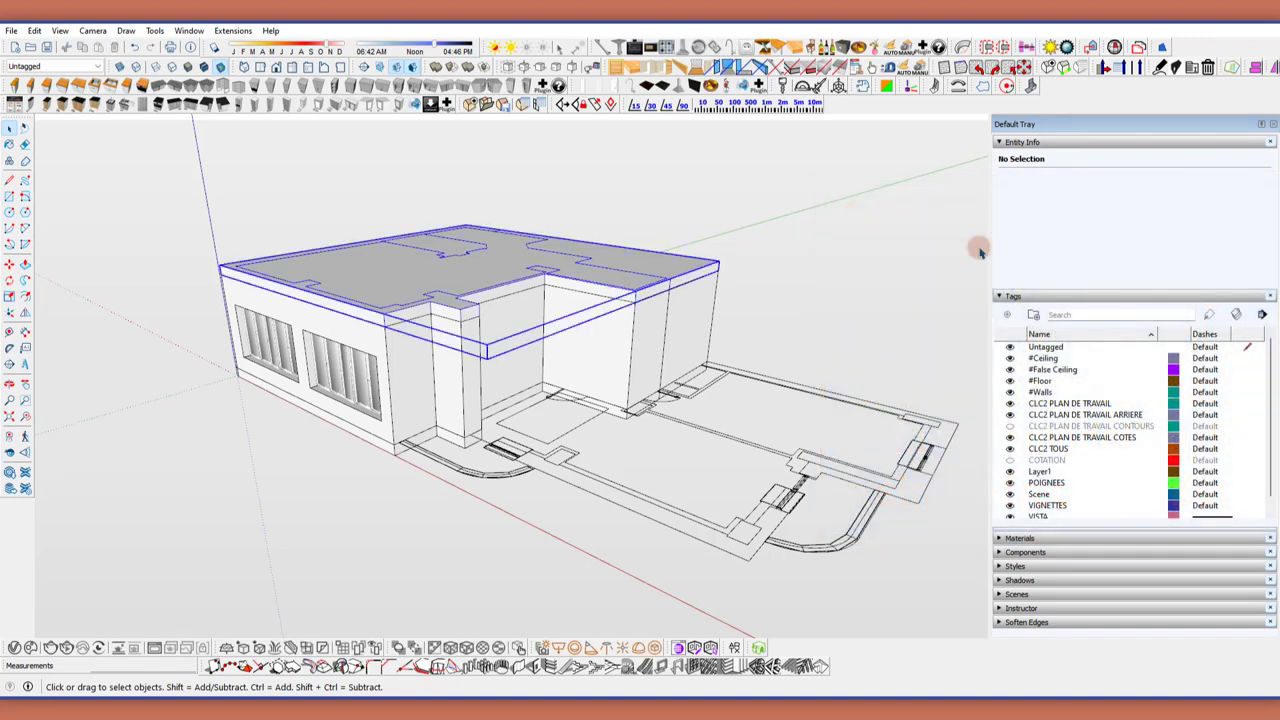
pyautogui.click(1100, 180)
pyautogui.click(1090, 190)
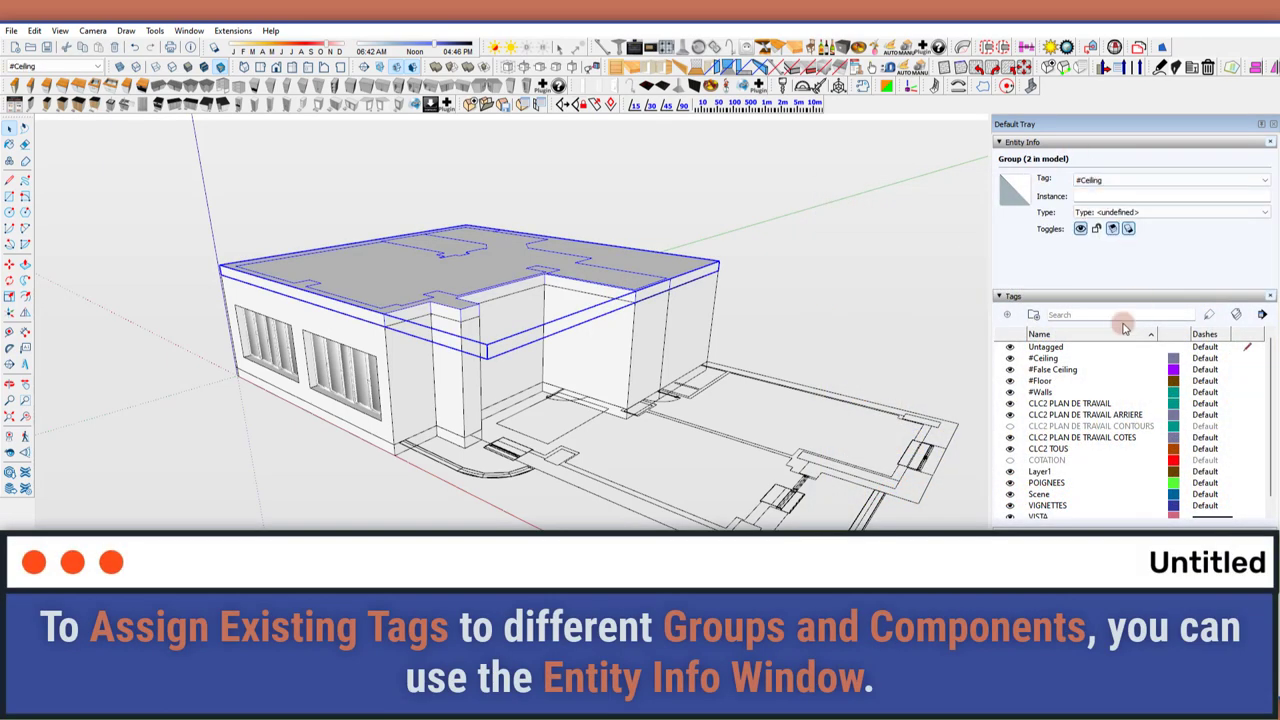
pyautogui.click(1010, 358)
pyautogui.click(1044, 370)
pyautogui.click(1040, 381)
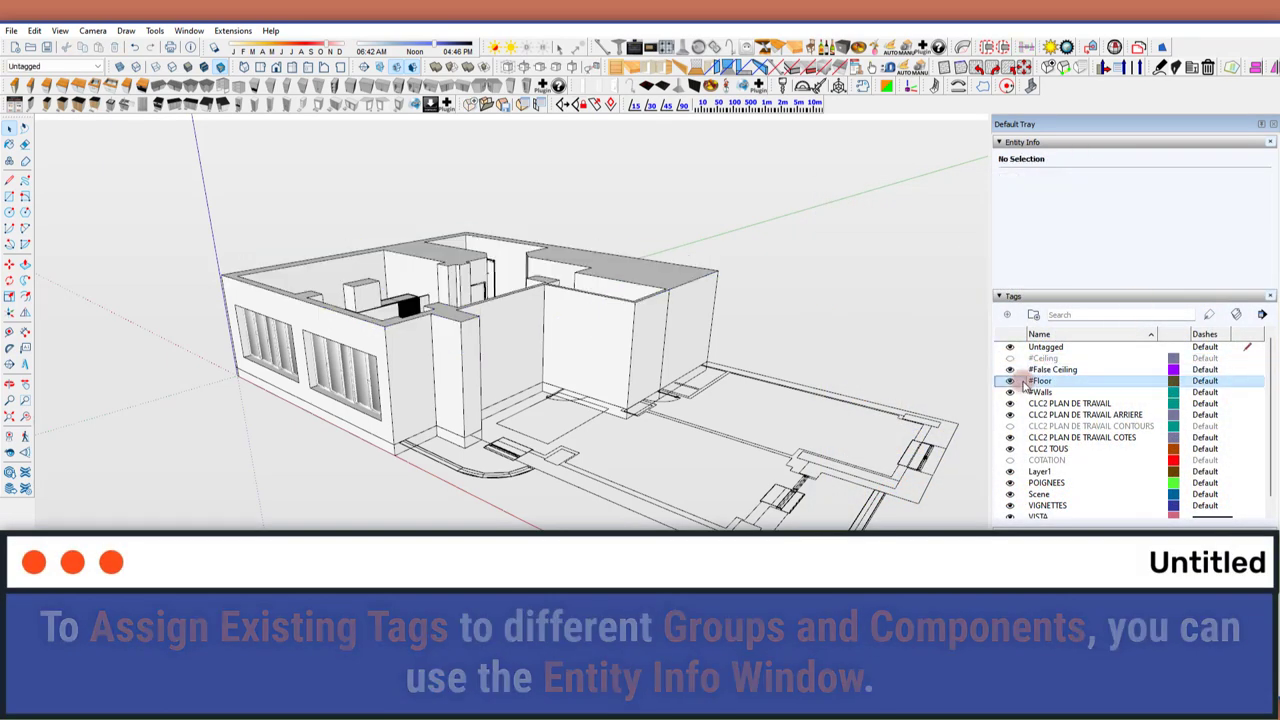
# Tag the floor group #Floor and the walls group #Walls, then hide #Floor.
pyautogui.click(393, 455)
pyautogui.click(1170, 180)
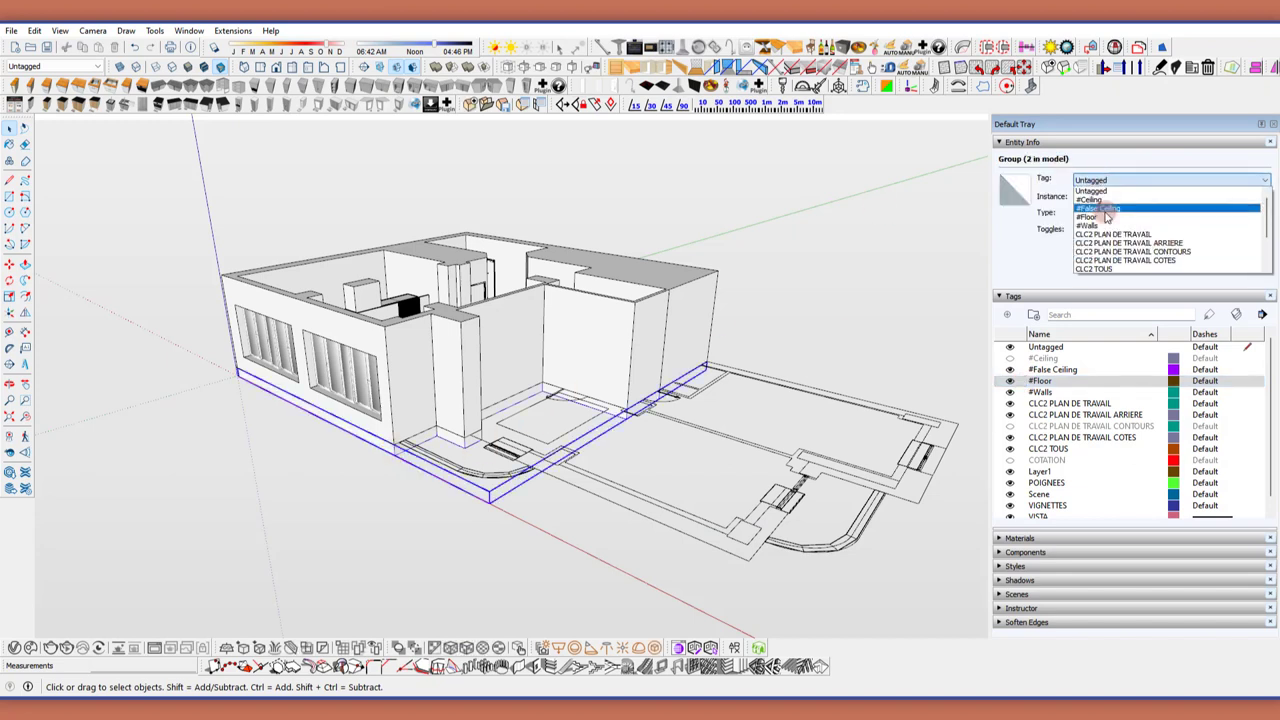
pyautogui.click(1105, 225)
pyautogui.click(1045, 393)
pyautogui.click(643, 334)
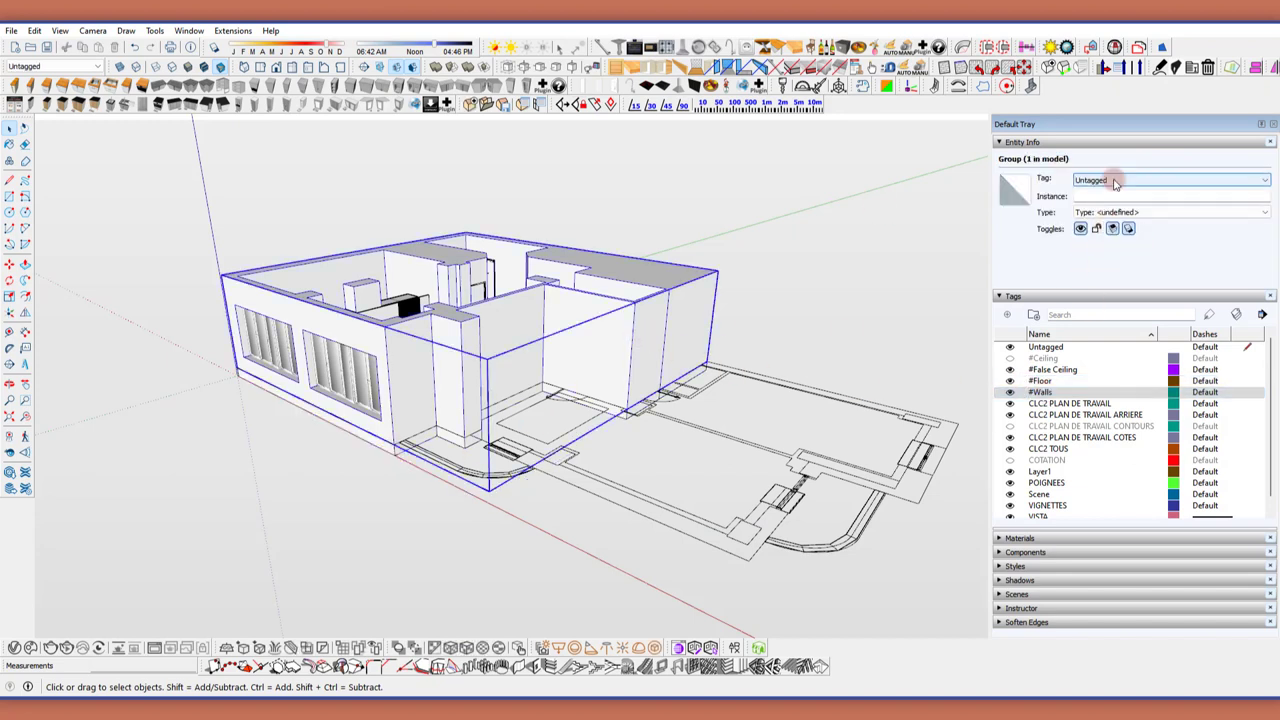
pyautogui.click(1105, 181)
pyautogui.click(1113, 226)
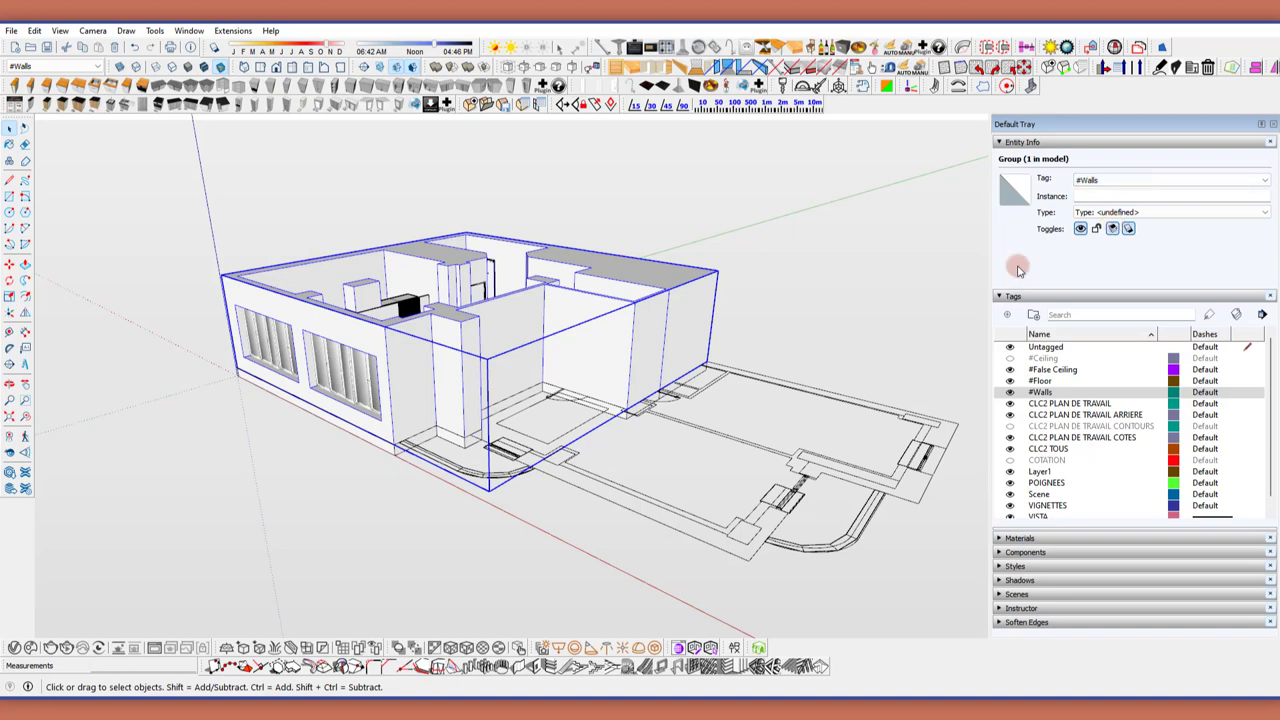
pyautogui.click(1009, 381)
# Make #Walls and #Floor visible again while keeping #Ceiling hidden.
pyautogui.click(1009, 392)
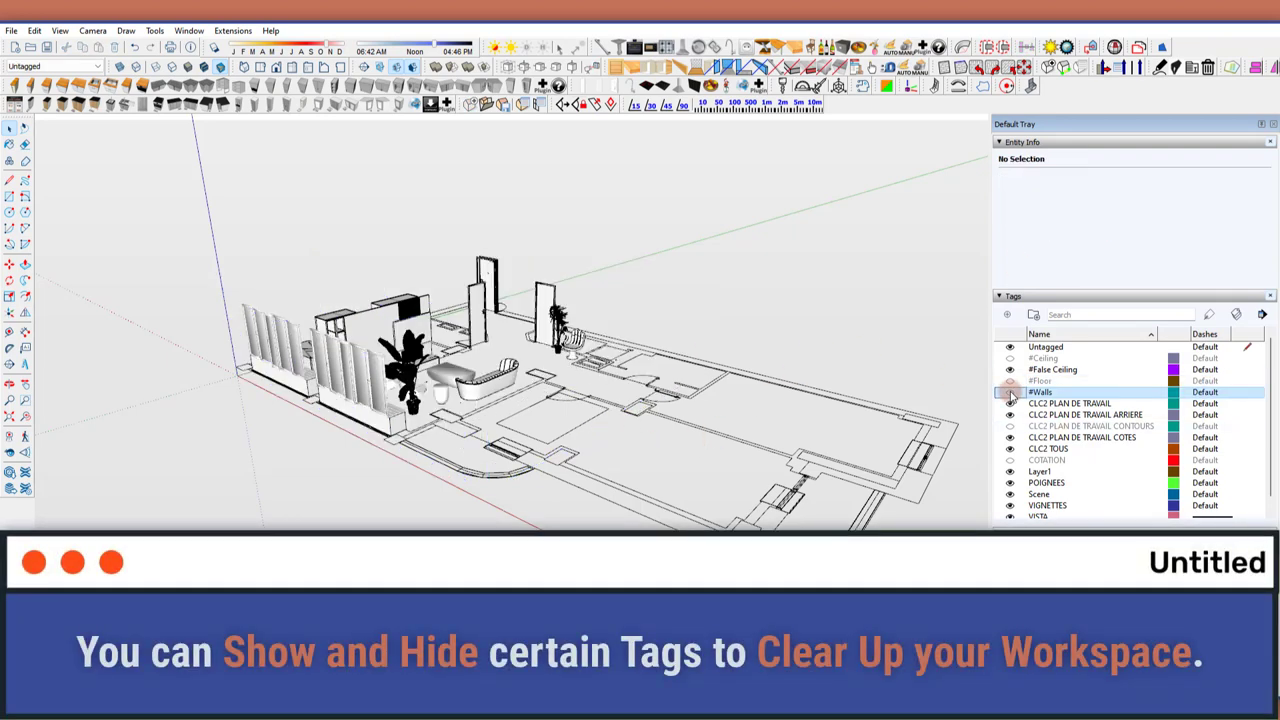
pyautogui.click(1009, 392)
pyautogui.click(1009, 381)
pyautogui.click(1009, 358)
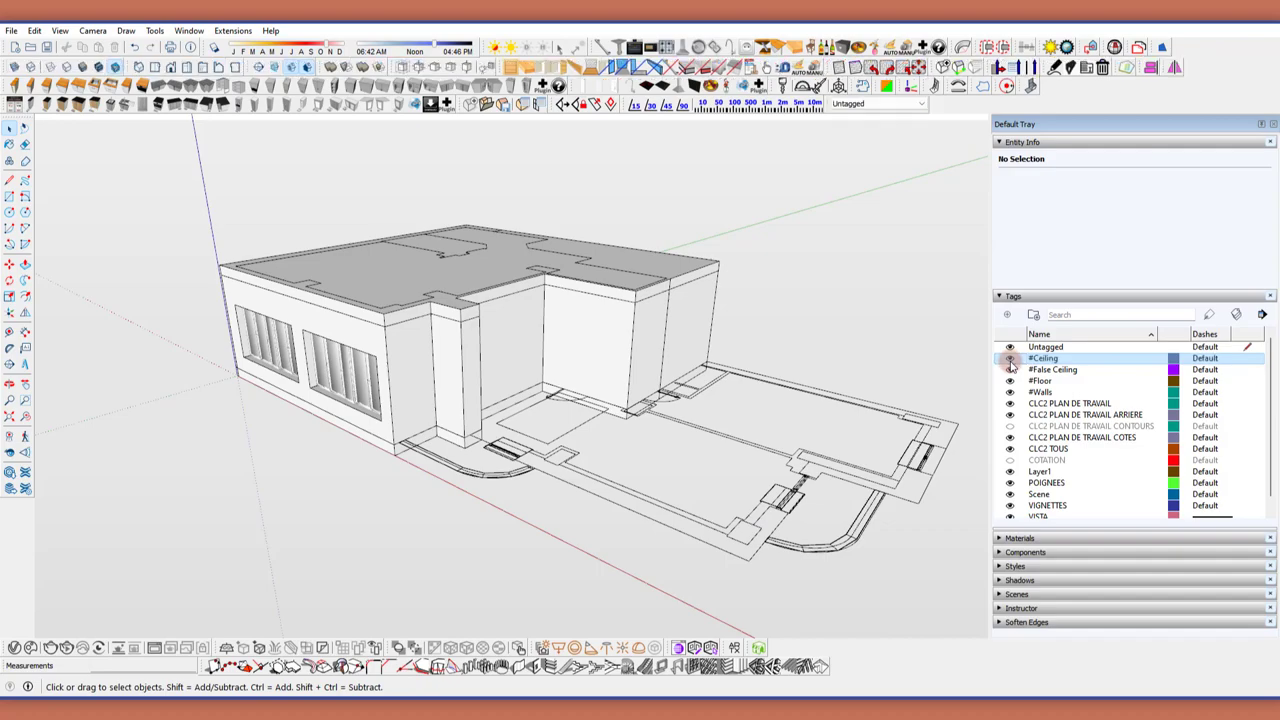
pyautogui.click(1009, 358)
# Orbit and zoom down into the furnished rooms to view them from above.
pyautogui.moveTo(620, 420); pyautogui.dragTo(586, 400, button='middle')
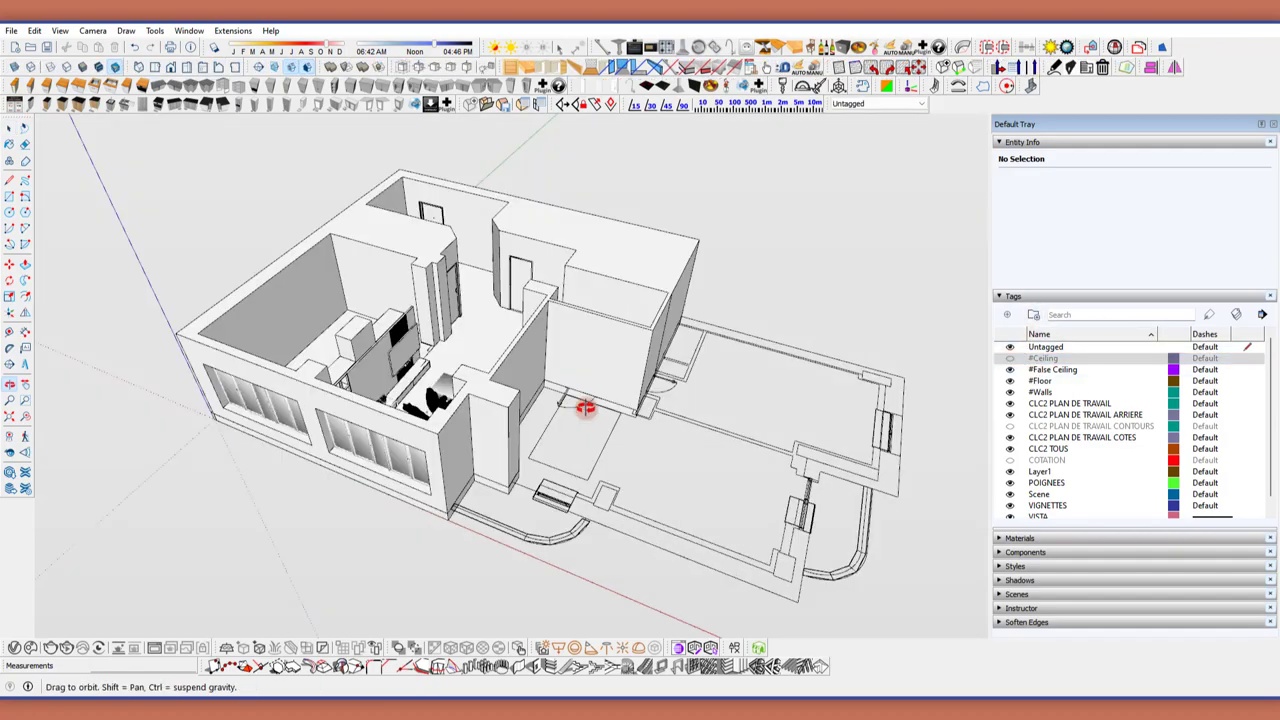
pyautogui.scroll(3, 500, 420)
pyautogui.moveTo(500, 400); pyautogui.dragTo(520, 286, button='middle')
pyautogui.scroll(3, 412, 377)
pyautogui.moveTo(412, 377)
pyautogui.mouseDown(button='middle')
pyautogui.moveTo(766, 449)
pyautogui.moveTo(271, 471)
pyautogui.moveTo(486, 470)
pyautogui.mouseUp(button='middle')
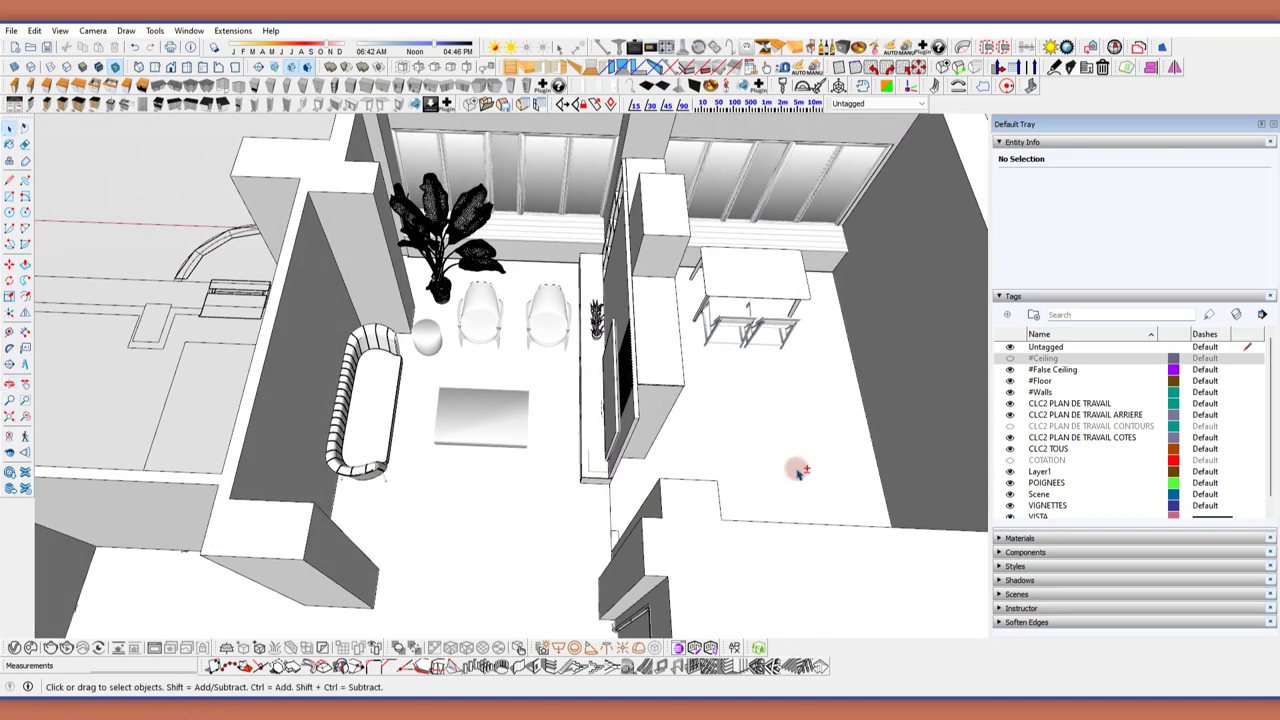
pyautogui.moveTo(798, 469)
pyautogui.mouseDown(button='middle')
pyautogui.moveTo(428, 466)
pyautogui.moveTo(837, 466)
pyautogui.mouseUp(button='middle')
pyautogui.click(686, 398)
pyautogui.moveTo(686, 398)
pyautogui.mouseDown(button='middle')
pyautogui.moveTo(314, 437)
pyautogui.moveTo(803, 434)
pyautogui.moveTo(776, 362)
pyautogui.mouseUp(button='middle')
pyautogui.click(803, 434)
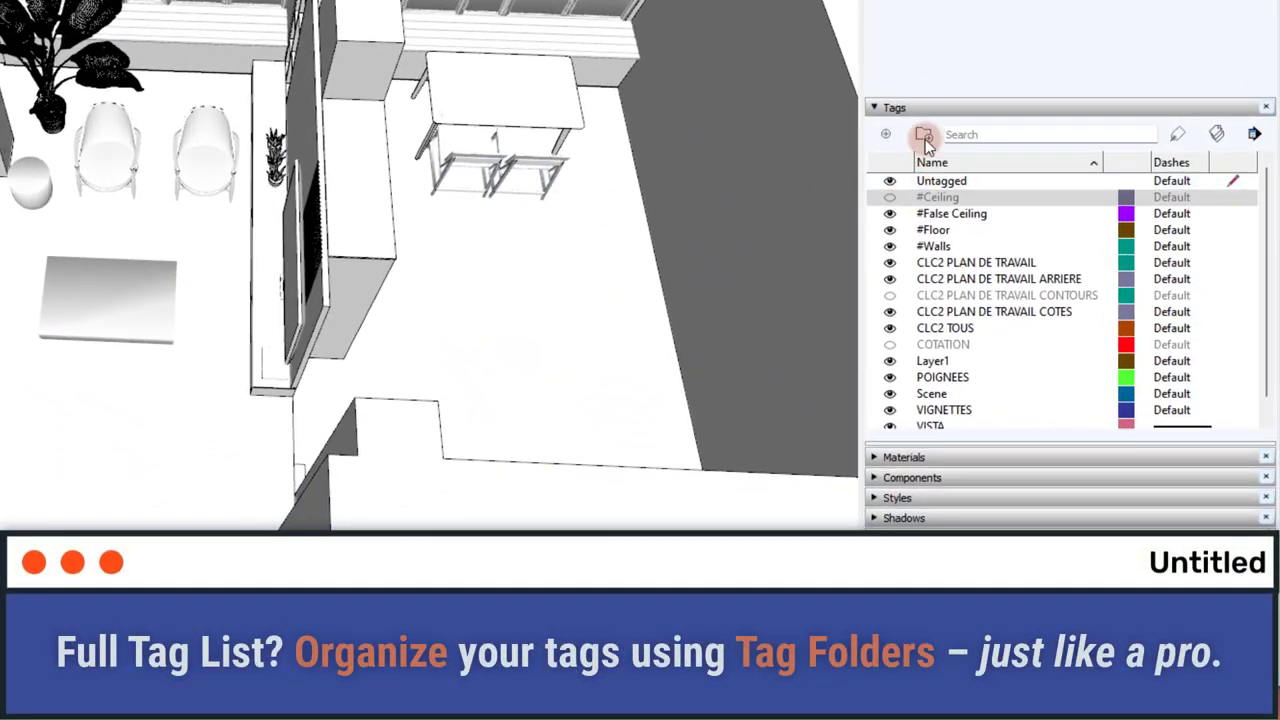
# Create a Walls tag folder, keeping #Ceiling hidden and outside it.
pyautogui.click(924, 137)
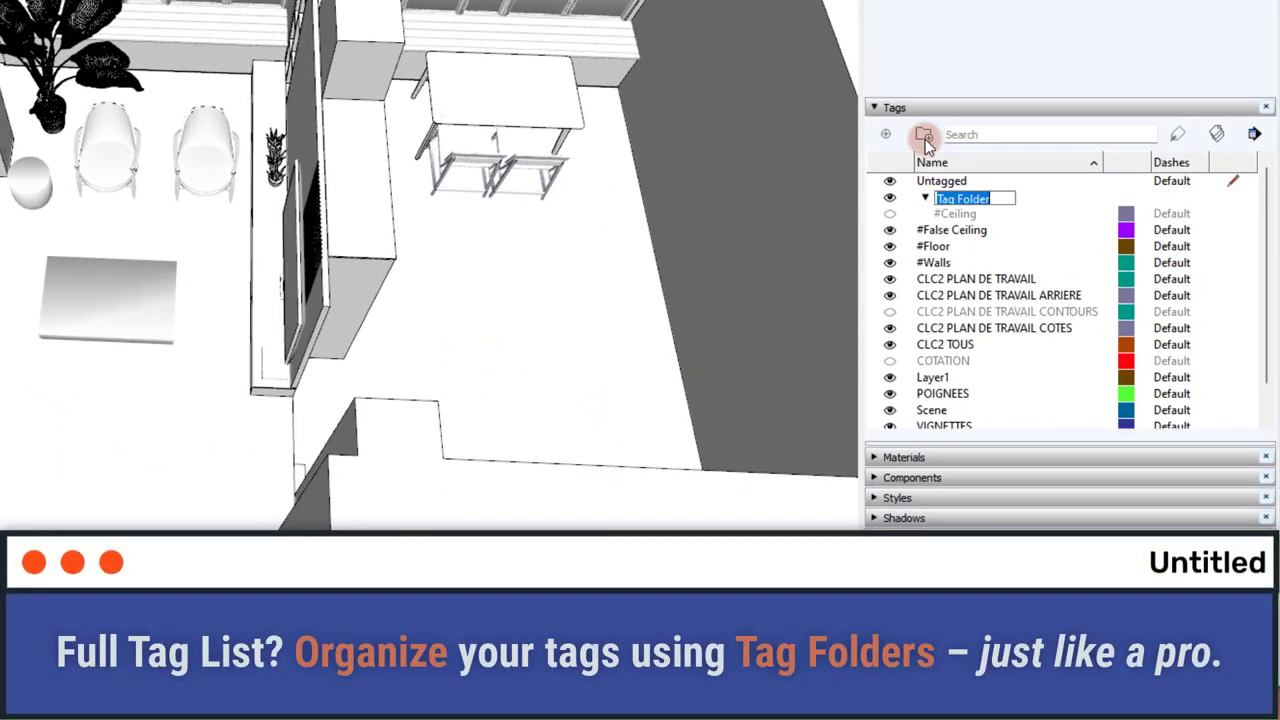
pyautogui.write('Walls')
pyautogui.click(920, 213)
pyautogui.click(889, 213)
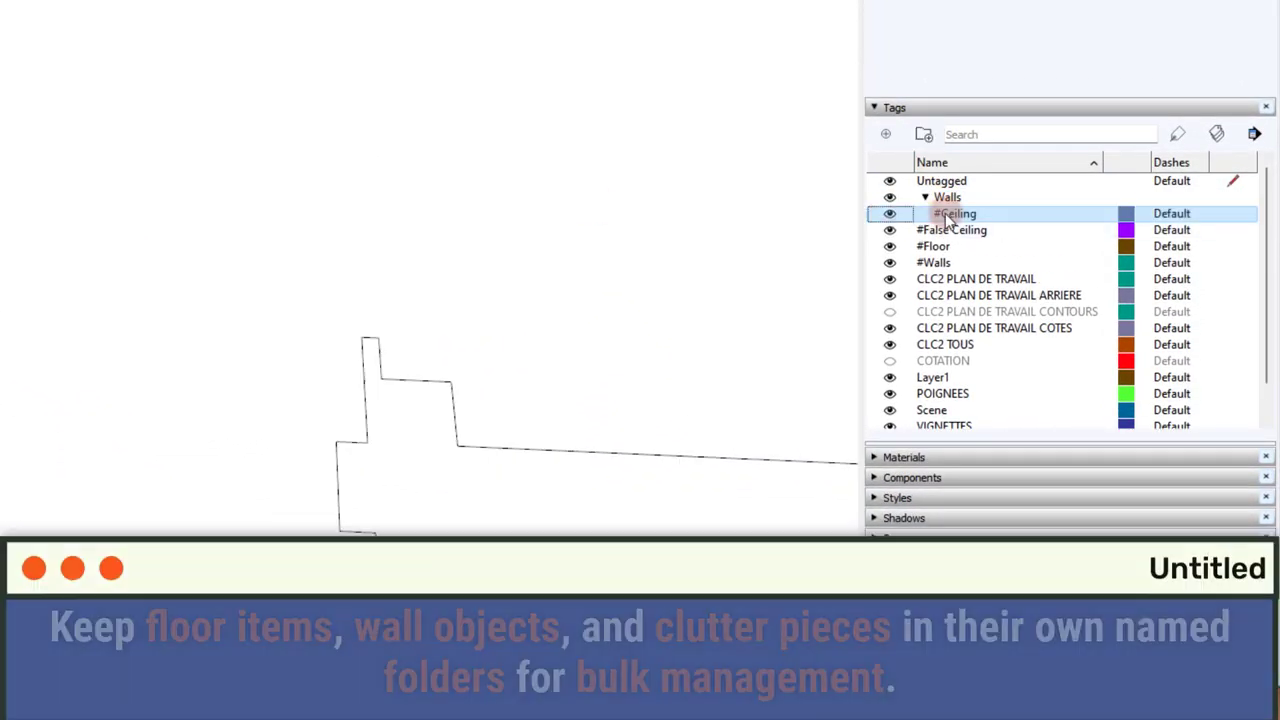
pyautogui.click(889, 213)
pyautogui.moveTo(935, 213)
pyautogui.mouseDown()
pyautogui.moveTo(943, 265)
pyautogui.moveTo(945, 199)
pyautogui.mouseUp()
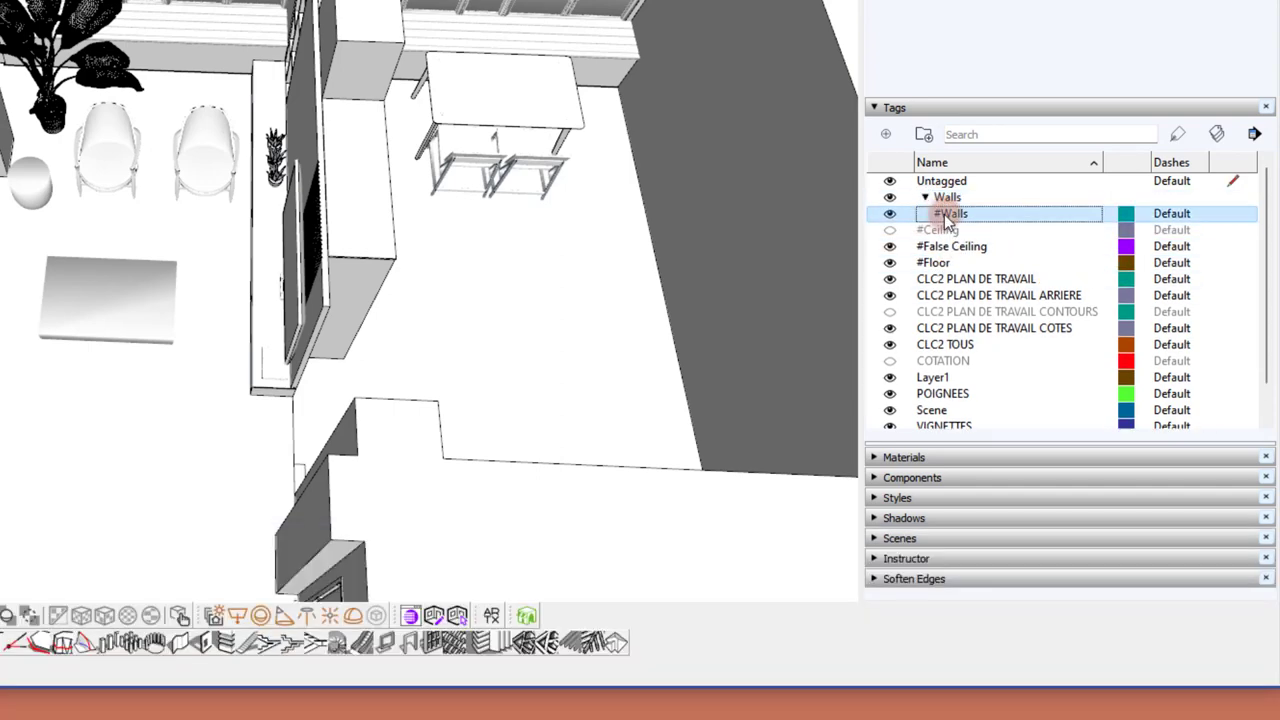
# Add a #Windows tag in the Walls folder and assign the windows to it.
pyautogui.click(885, 134)
pyautogui.write('#Windows')
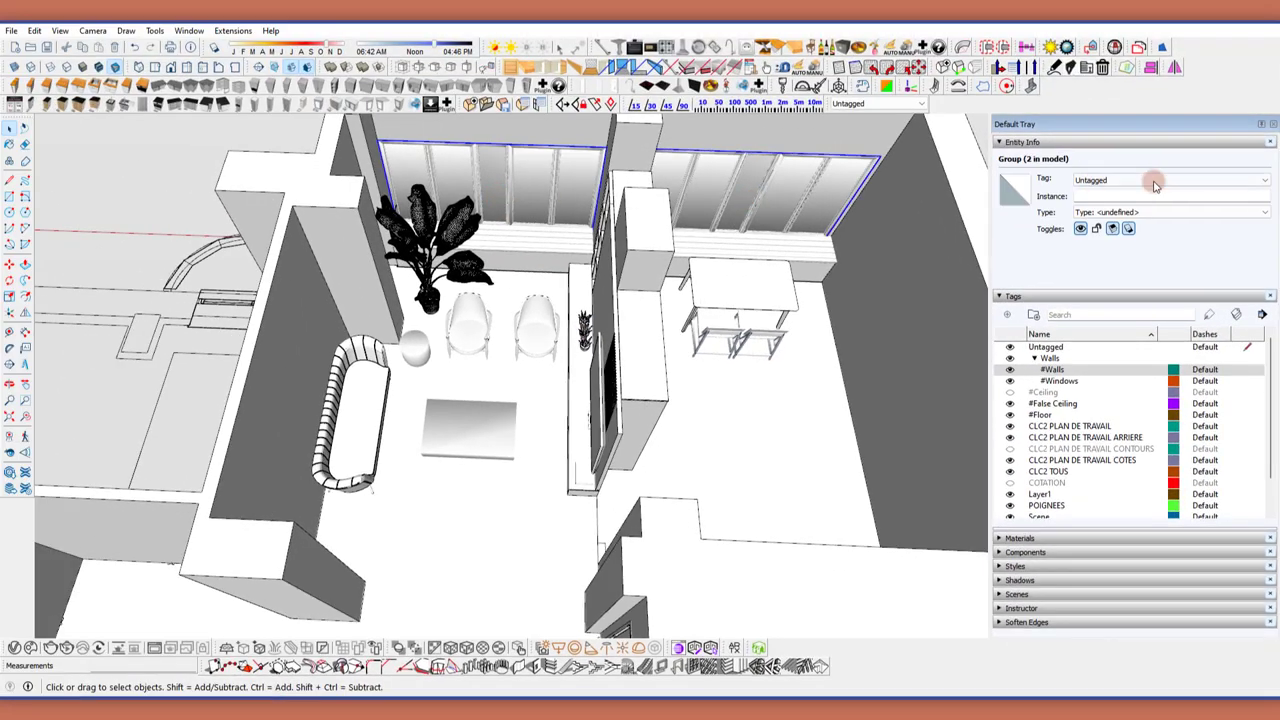
pyautogui.click(1160, 187)
pyautogui.click(1080, 244)
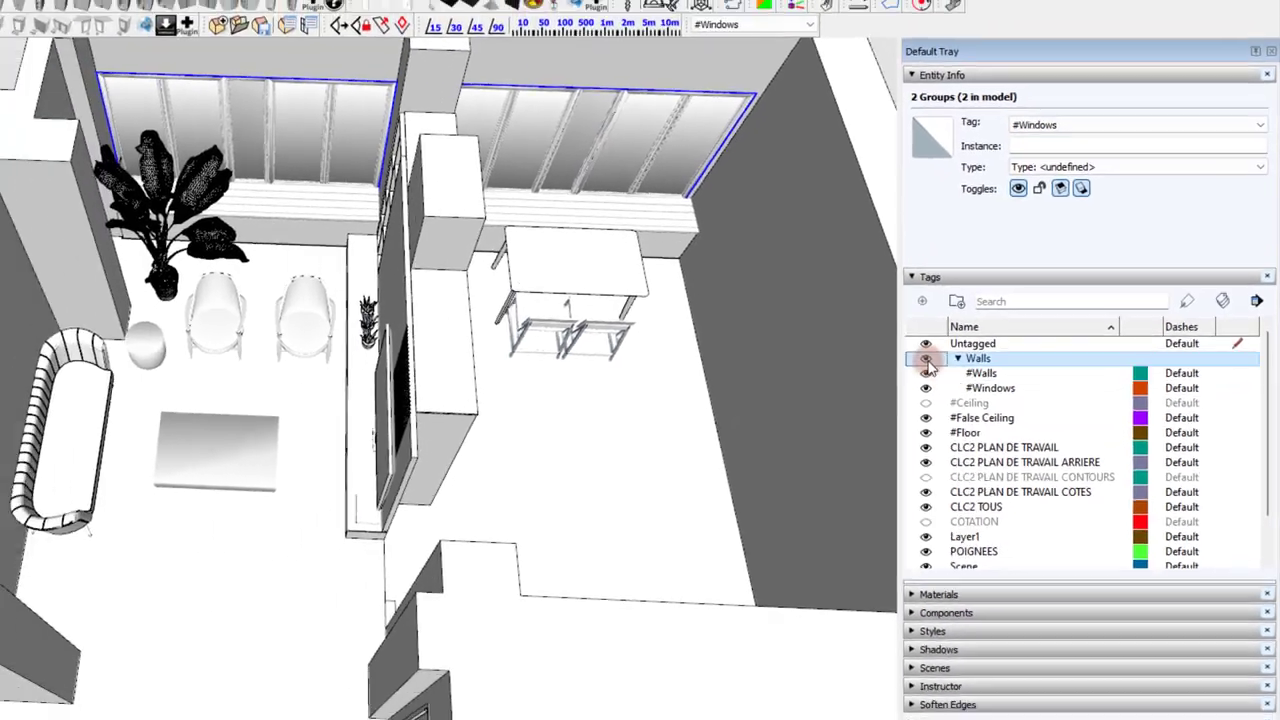
pyautogui.click(1011, 360)
pyautogui.click(1010, 360)
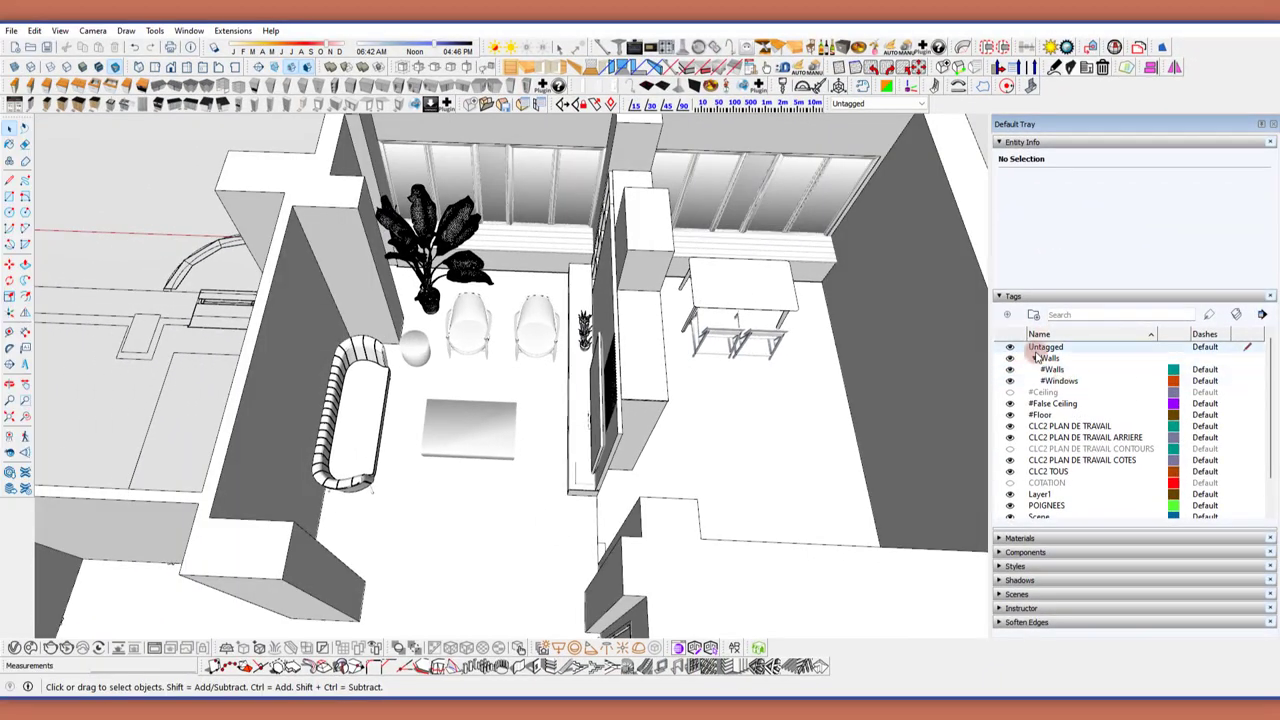
pyautogui.click(1047, 359)
# Add a #Doors tag in the Walls folder and assign both doors to it.
pyautogui.click(1010, 316)
pyautogui.write('#')
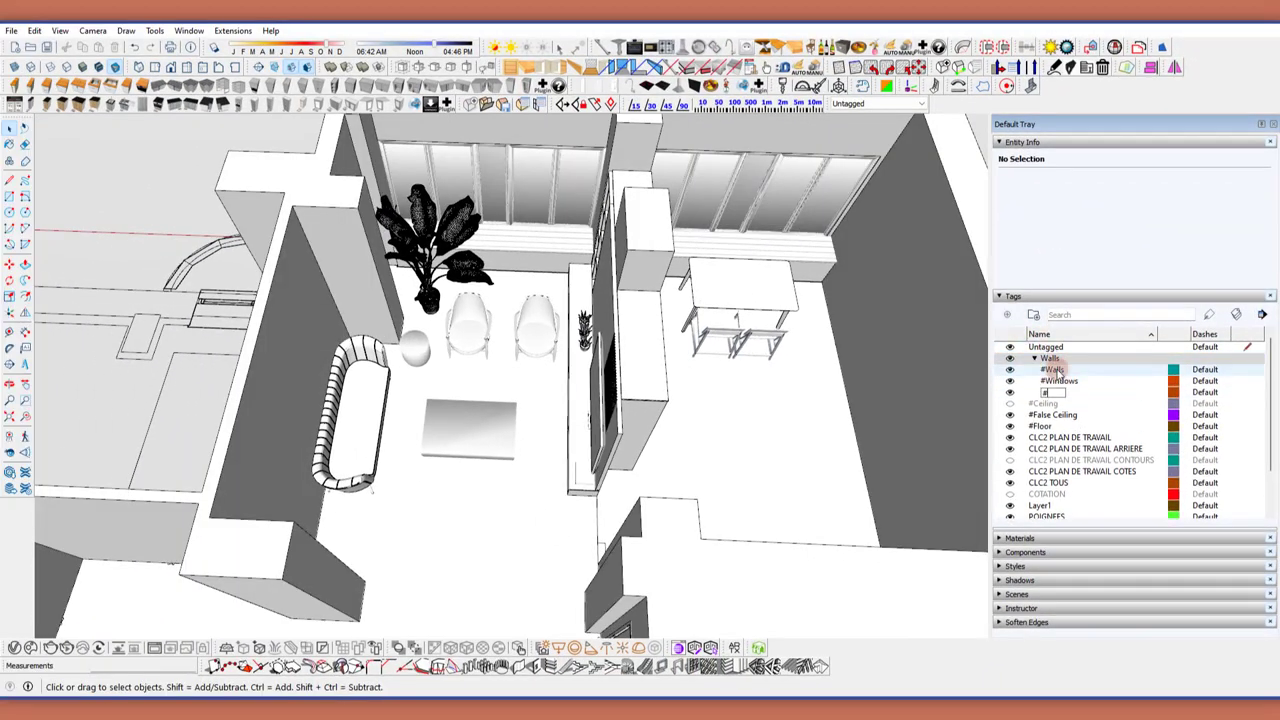
pyautogui.write('Doors')
pyautogui.press('Return')
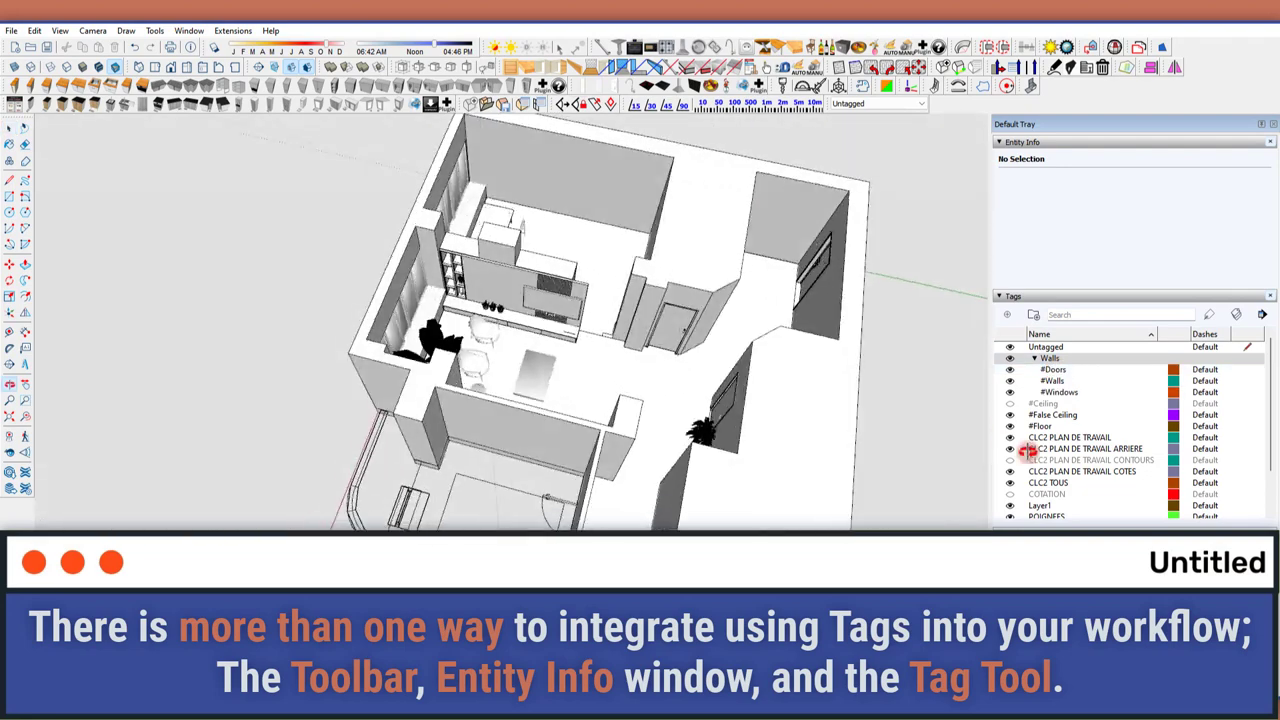
pyautogui.click(487, 312)
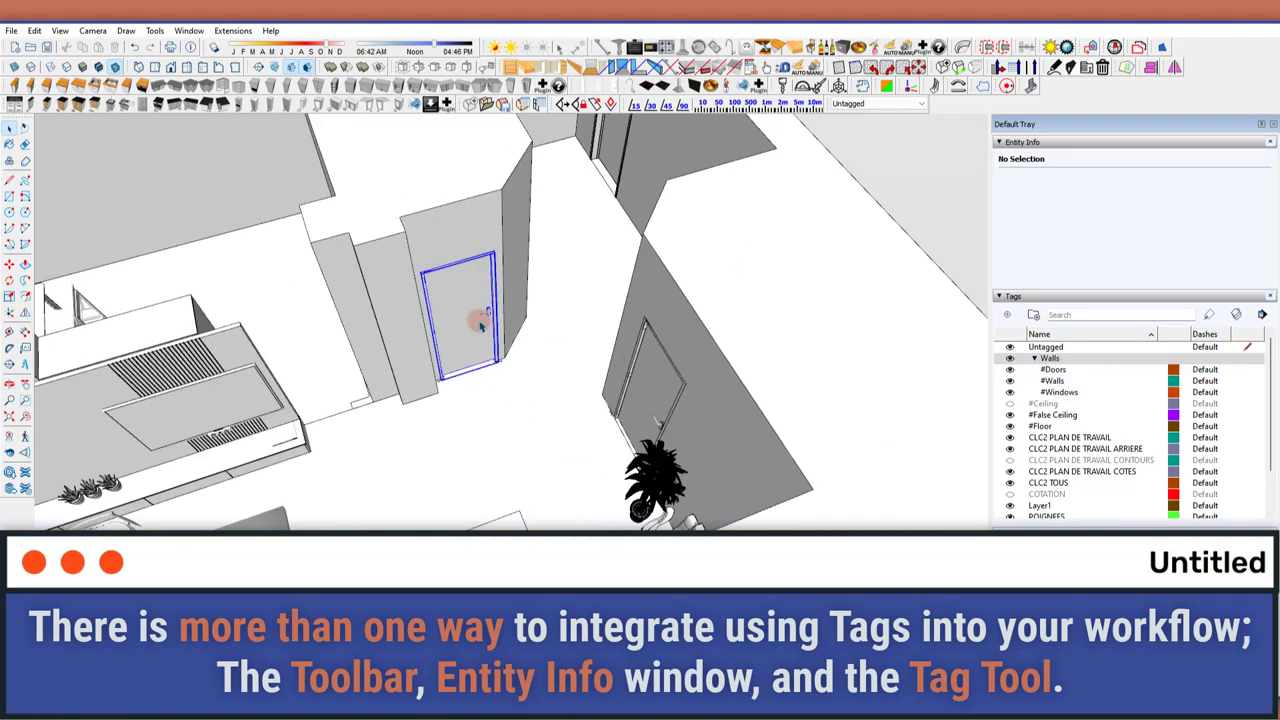
pyautogui.keyDown('ctrl'); pyautogui.click(598, 132); pyautogui.keyUp('ctrl')
pyautogui.click(1266, 186)
pyautogui.click(1097, 212)
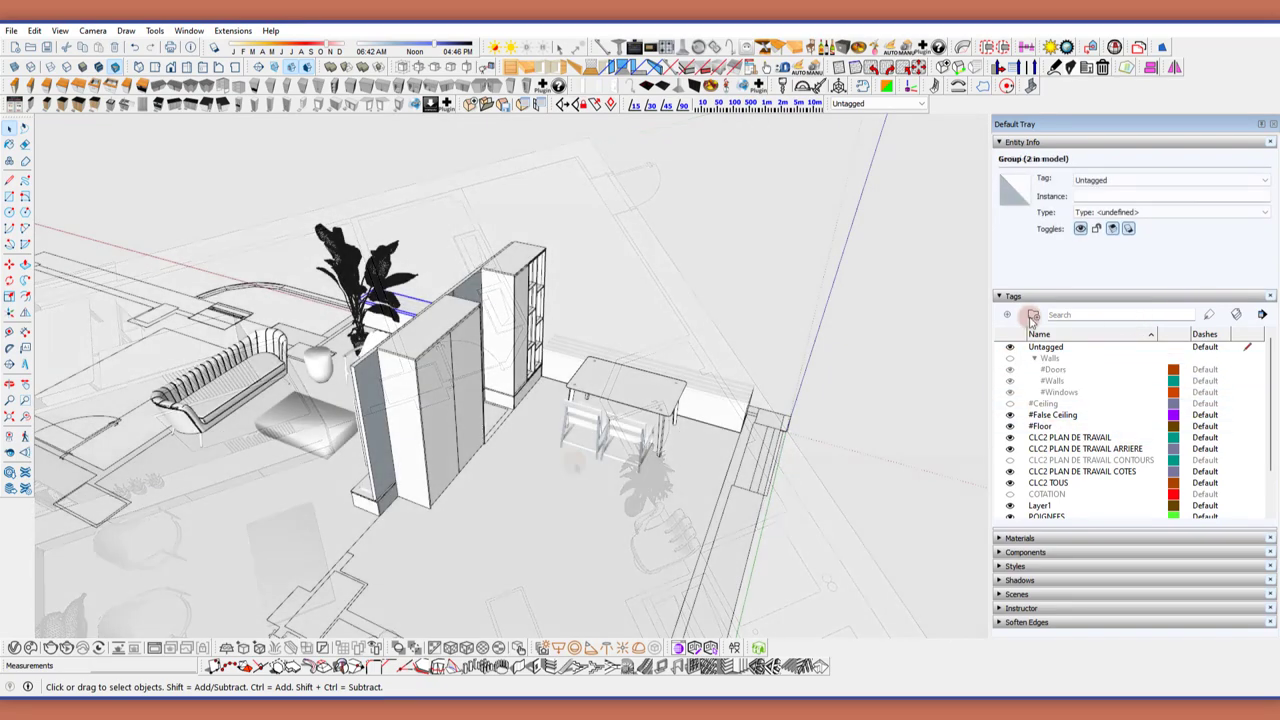
# Add a #Livingroom Furniture tag inside the FF&E folder.
pyautogui.click(1044, 450)
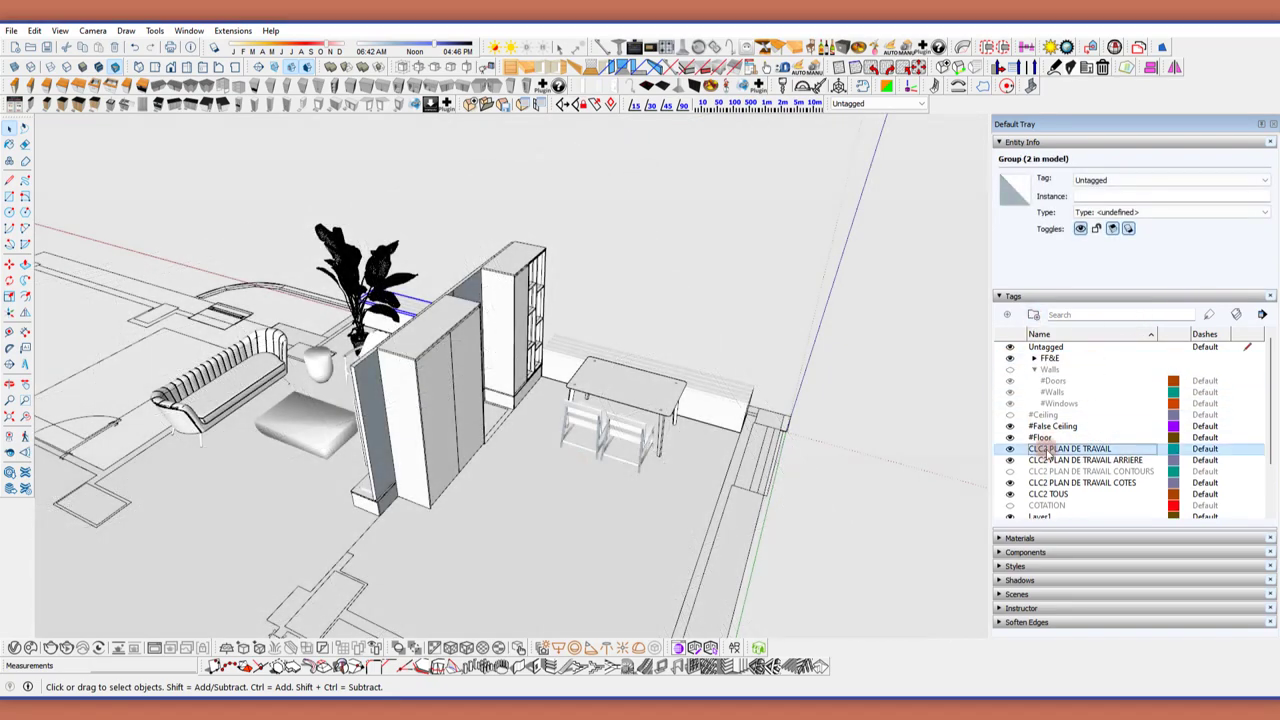
pyautogui.moveTo(791, 426); pyautogui.dragTo(680, 277, button='middle')
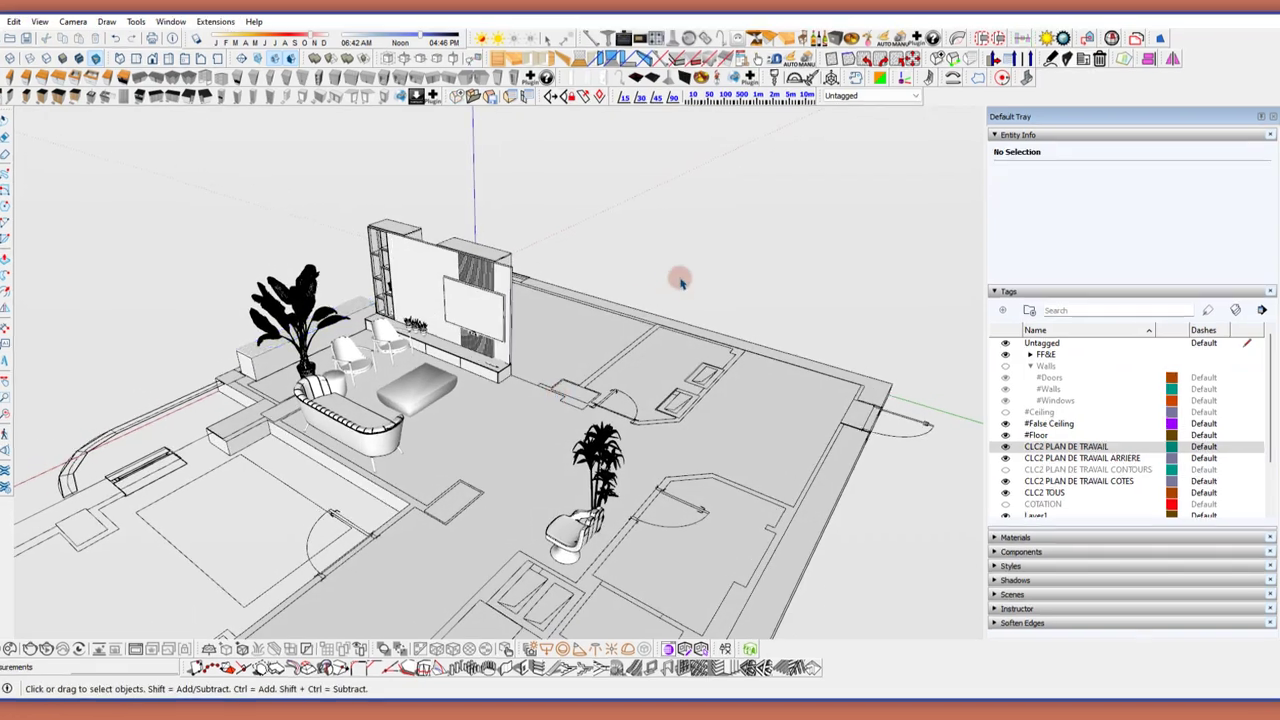
pyautogui.click(1144, 357)
pyautogui.click(866, 178)
pyautogui.write('Furnitur')
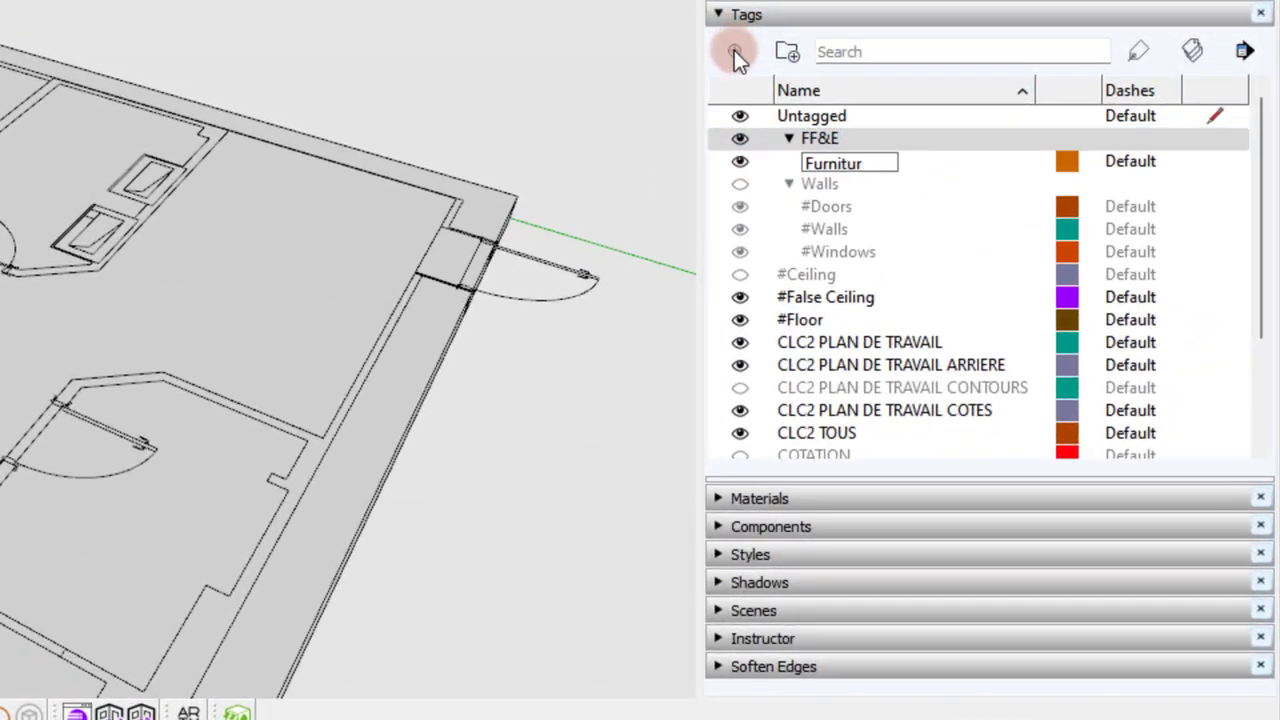
pyautogui.write('e')
pyautogui.press('Home')
pyautogui.write('#Livingroom')
pyautogui.press('Return')
# Add #Kitchen Furniture, #Misc and #Plants tags to the FF&E folder.
pyautogui.click(735, 50)
pyautogui.write('#K')
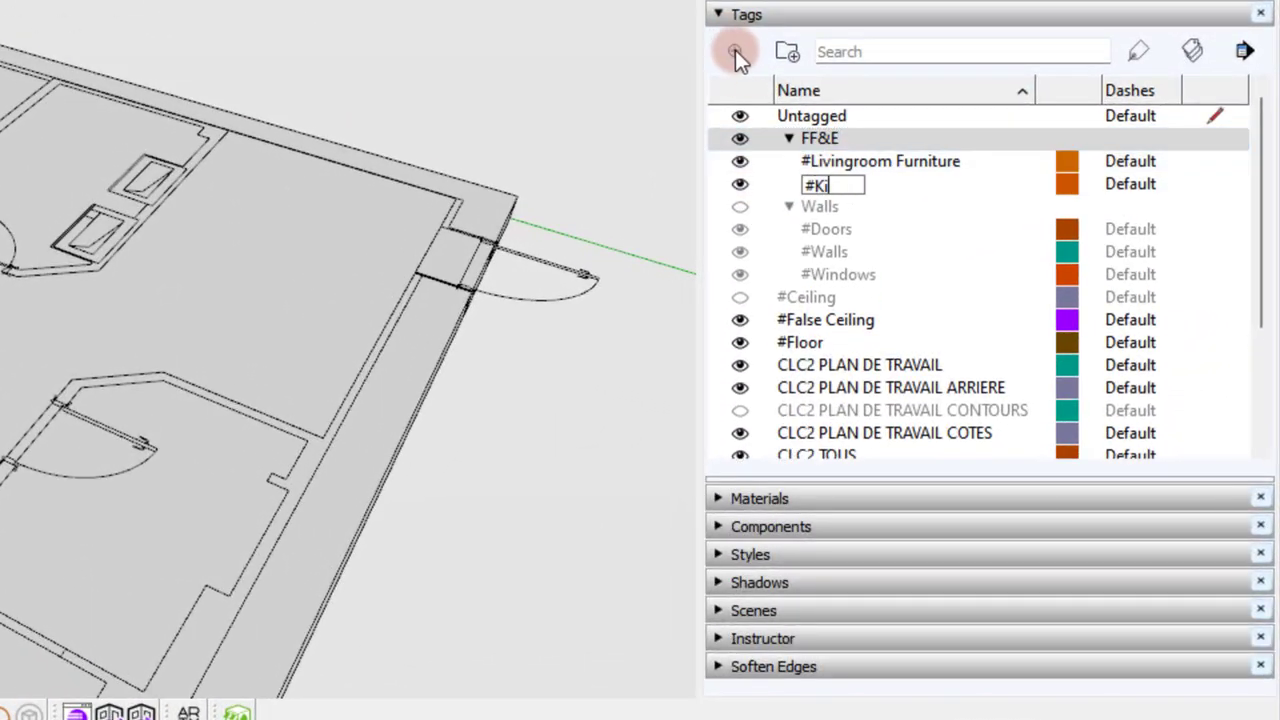
pyautogui.write('itchen Furniture')
pyautogui.press('Return')
pyautogui.click(735, 50)
pyautogui.write('#Misc')
pyautogui.click(735, 50)
pyautogui.write('#Plants')
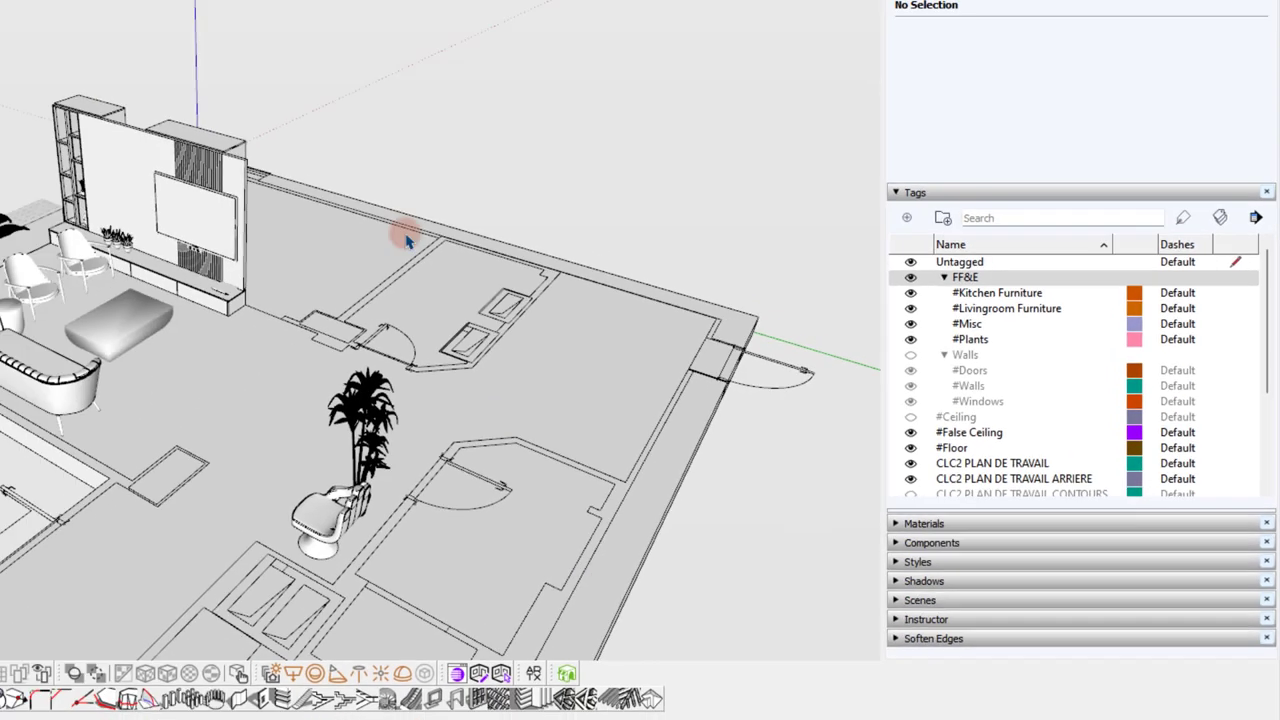
# Assign both plants to #Plants and hide that tag.
pyautogui.click(609, 482)
pyautogui.keyDown('ctrl'); pyautogui.click(310, 326); pyautogui.keyUp('ctrl')
pyautogui.click(1170, 180)
pyautogui.click(1110, 260)
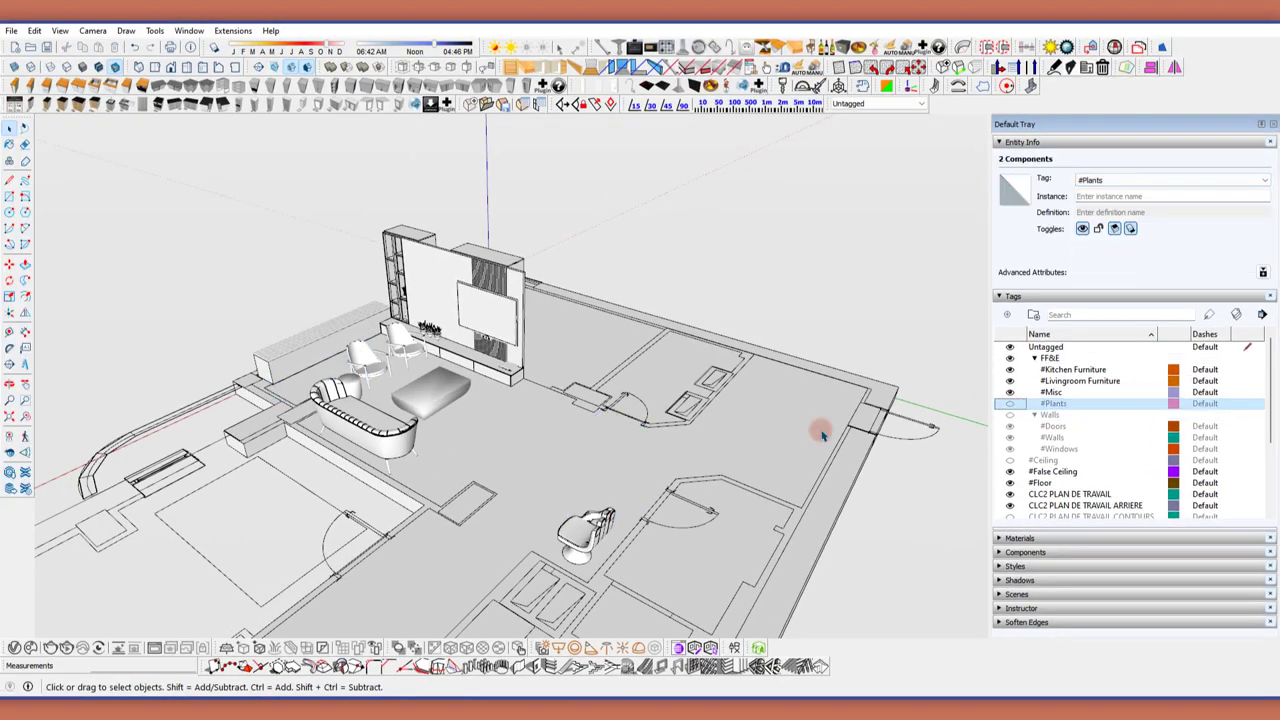
pyautogui.click(360, 425)
# Assign the sofa and chairs to #Livingroom Furniture and hide that tag.
pyautogui.keyDown('ctrl'); pyautogui.click(400, 340); pyautogui.keyUp('ctrl')
pyautogui.click(1170, 180)
pyautogui.click(1135, 245)
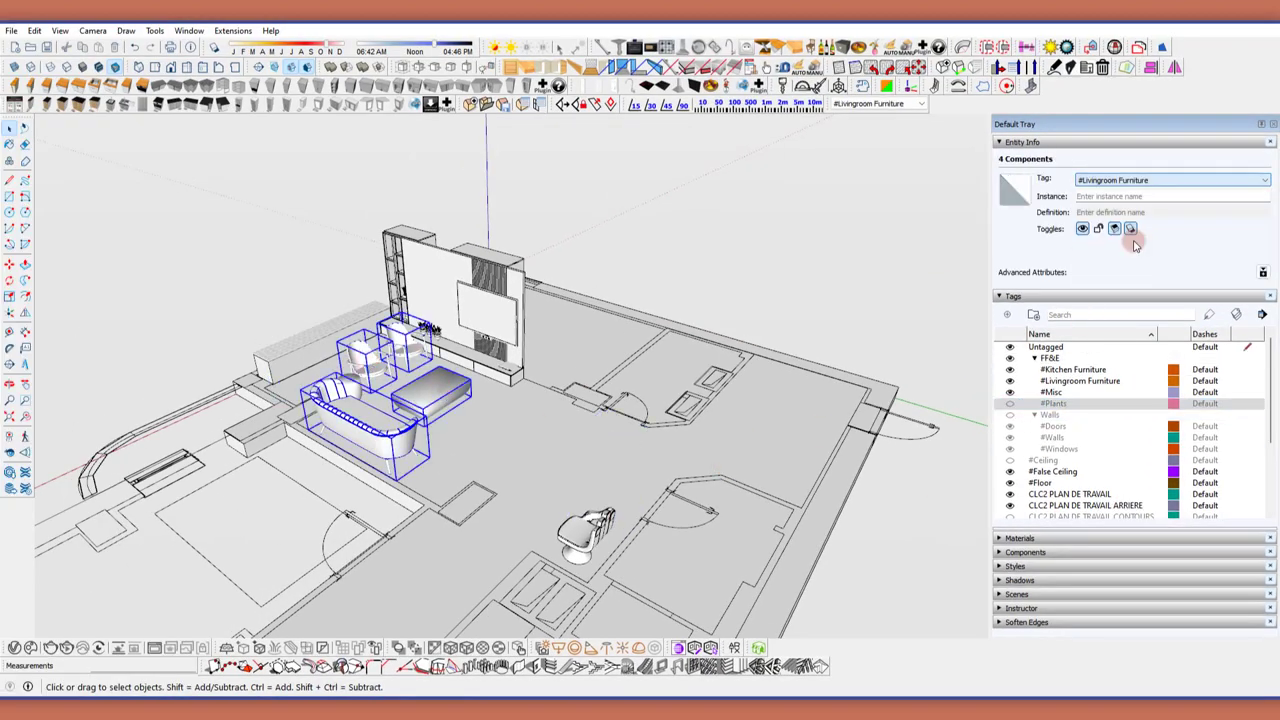
pyautogui.click(1010, 381)
# Assign the TV unit to #Misc and hide the #Misc tag.
pyautogui.click(440, 312)
pyautogui.moveTo(440, 312); pyautogui.dragTo(837, 321, button='middle')
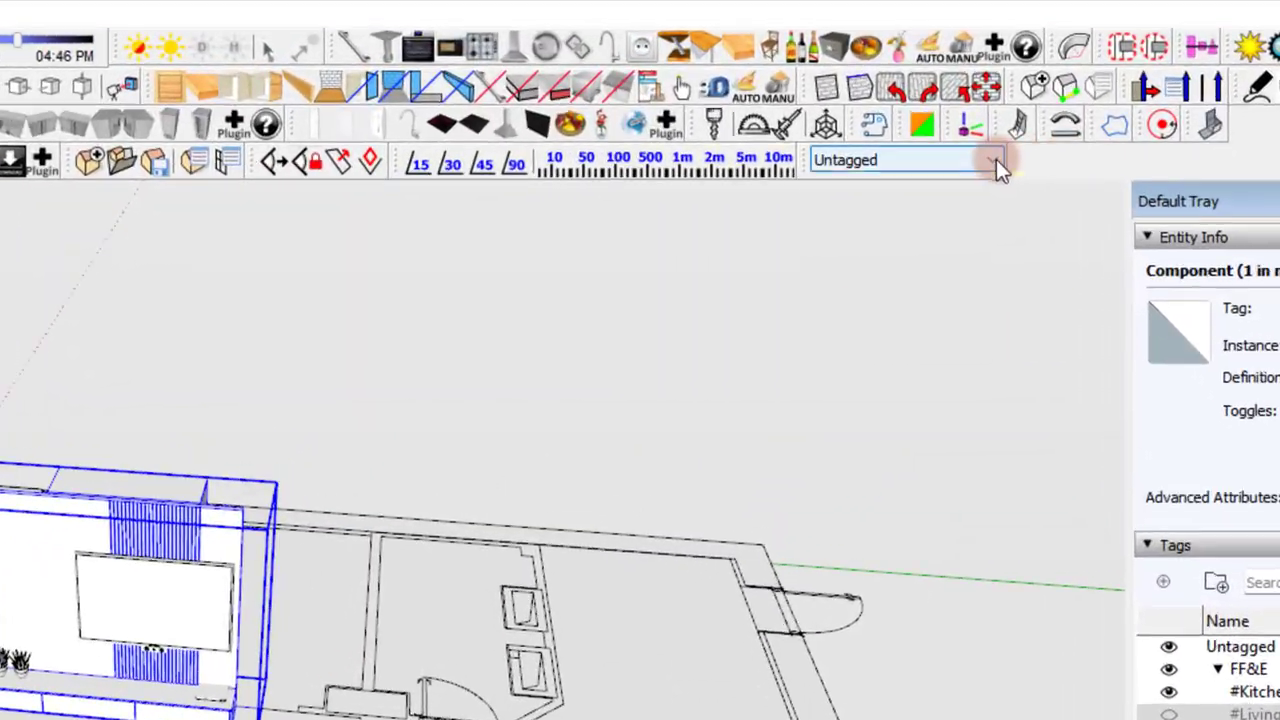
pyautogui.click(996, 159)
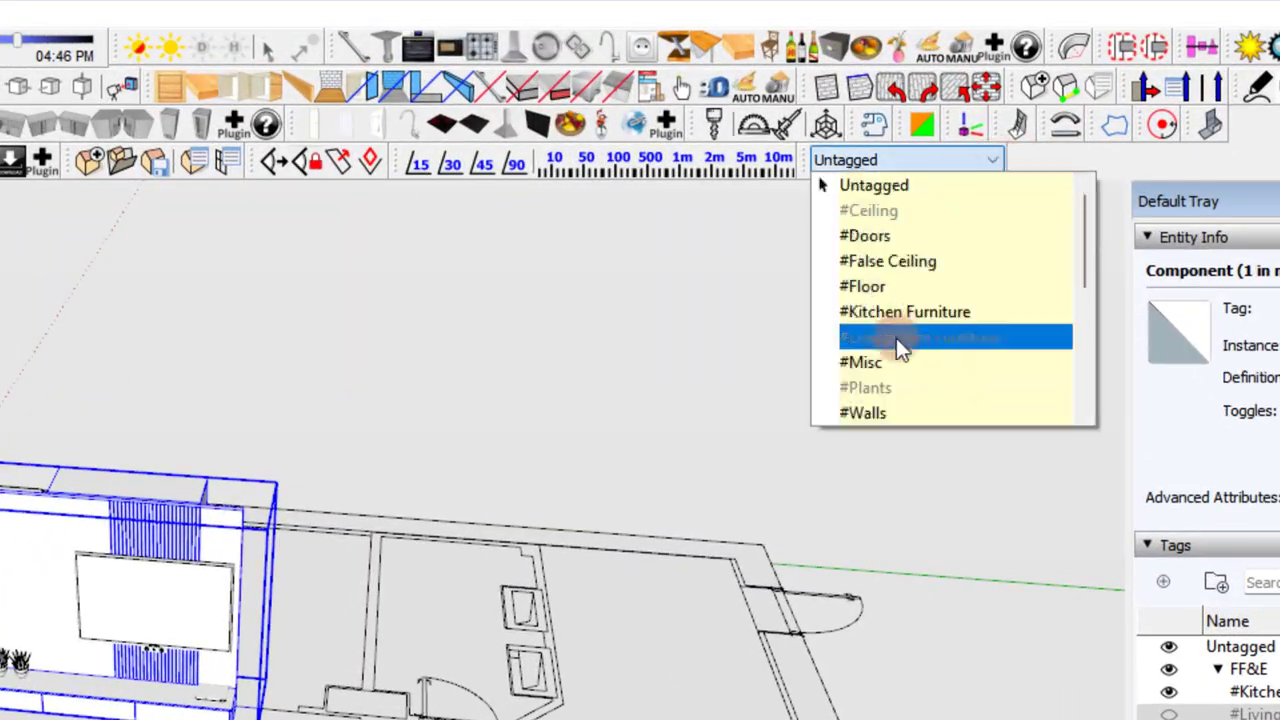
pyautogui.click(893, 360)
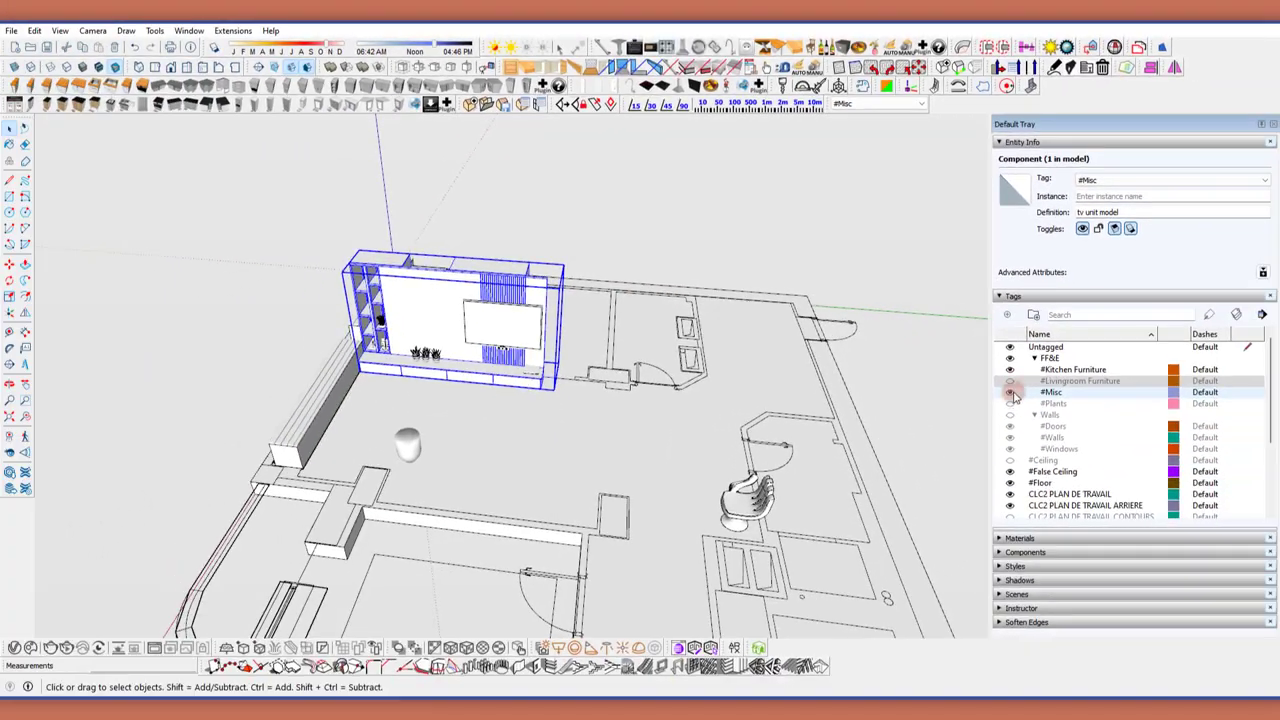
pyautogui.click(1009, 392)
# Assign the dining set to #Kitchen Furniture and hide that tag.
pyautogui.moveTo(600, 400); pyautogui.dragTo(450, 420, button='middle')
pyautogui.scroll(3, 450, 420)
pyautogui.click(440, 430)
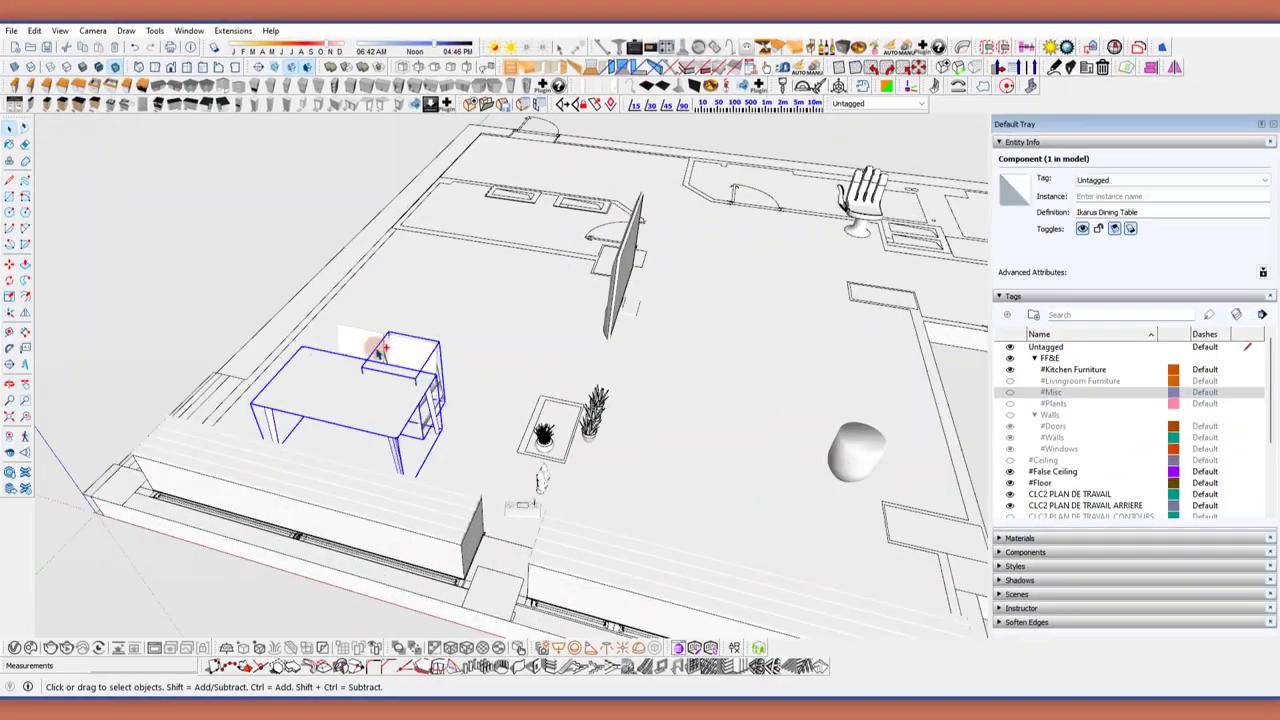
pyautogui.click(873, 104)
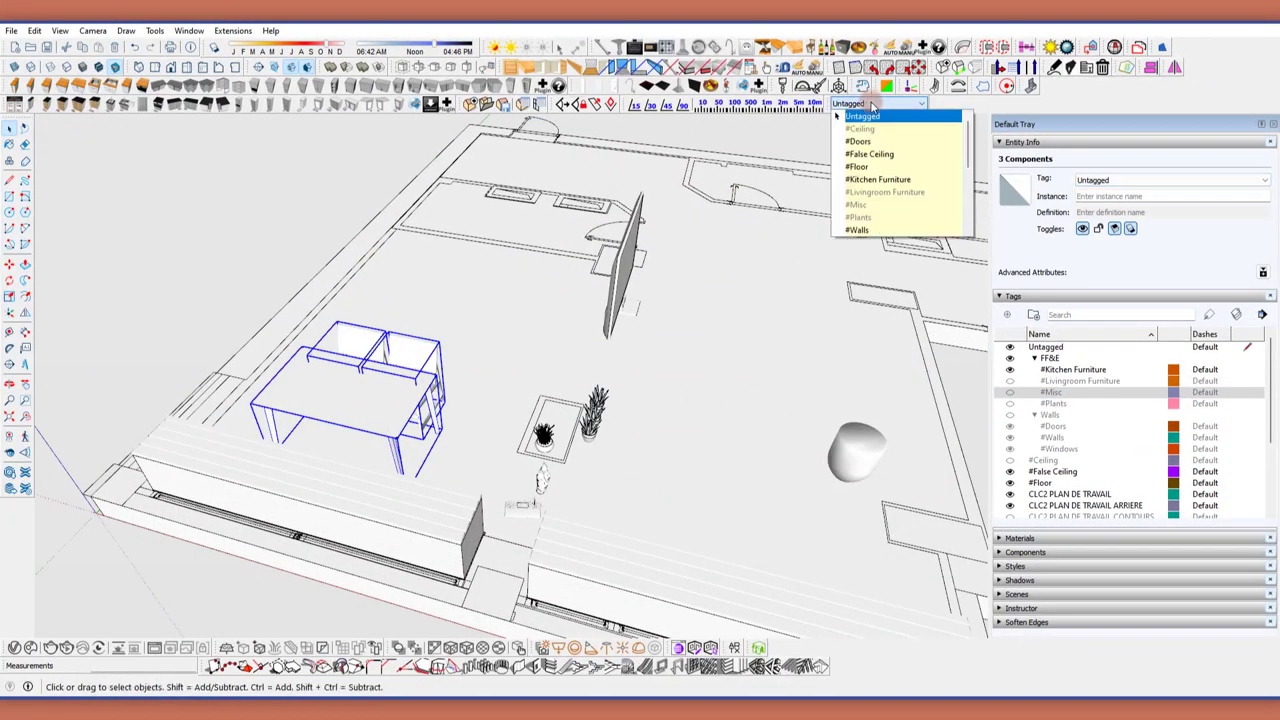
pyautogui.click(876, 180)
pyautogui.click(1009, 369)
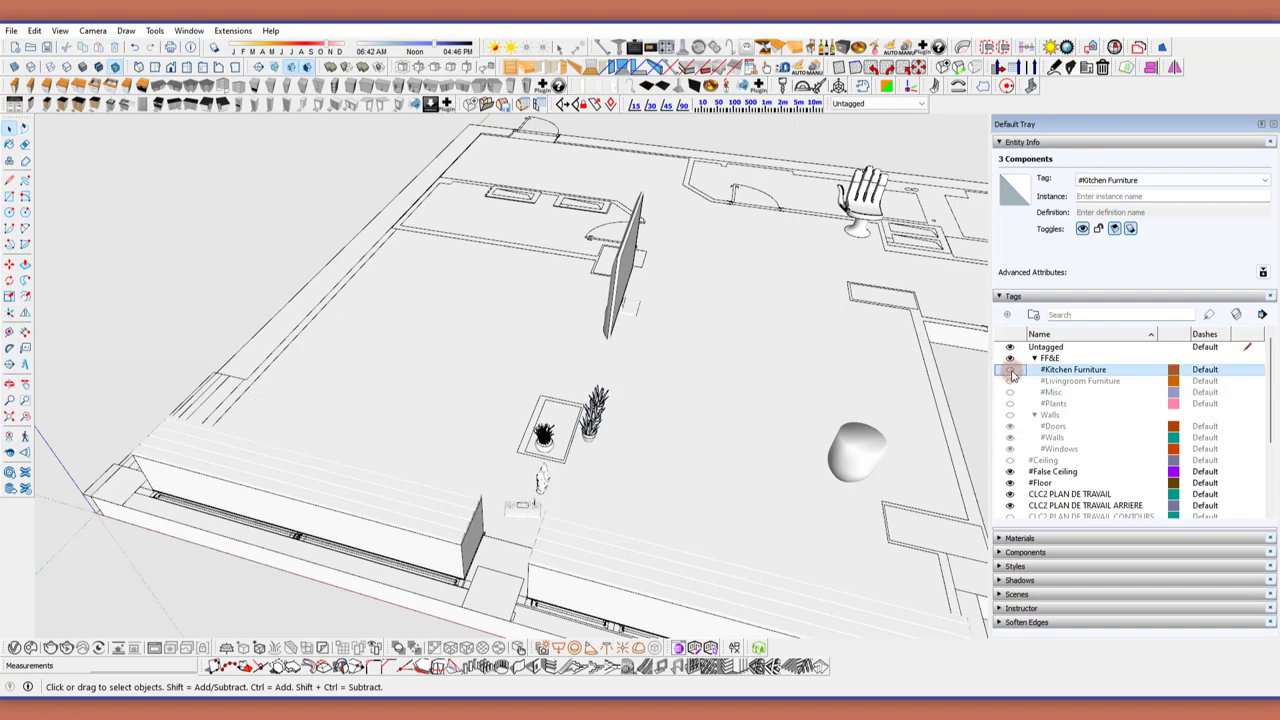
pyautogui.moveTo(600, 450); pyautogui.dragTo(586, 614, button='middle')
pyautogui.moveTo(826, 521); pyautogui.dragTo(851, 423, button='middle')
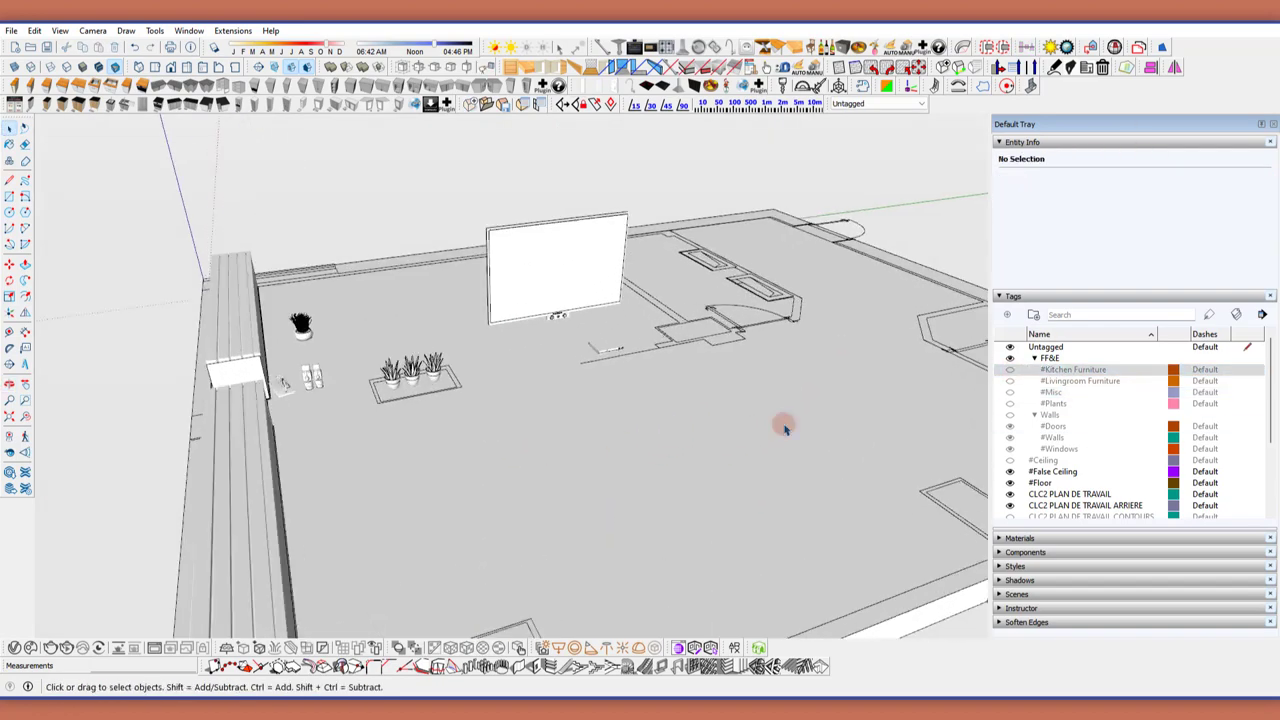
# Create a #Clutter tag in the FF&E folder and apply it to the small objects by the plants.
pyautogui.click(1008, 315)
pyautogui.write('#Clutter')
pyautogui.press('Return')
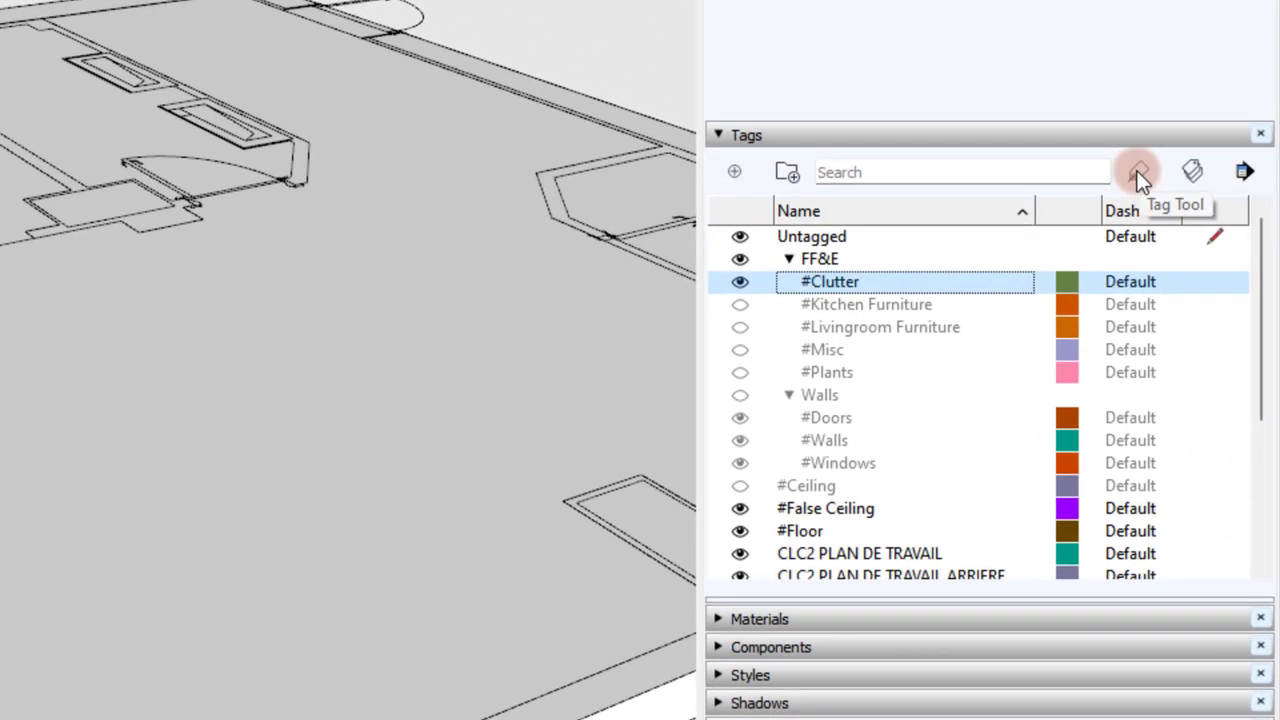
pyautogui.click(1141, 178)
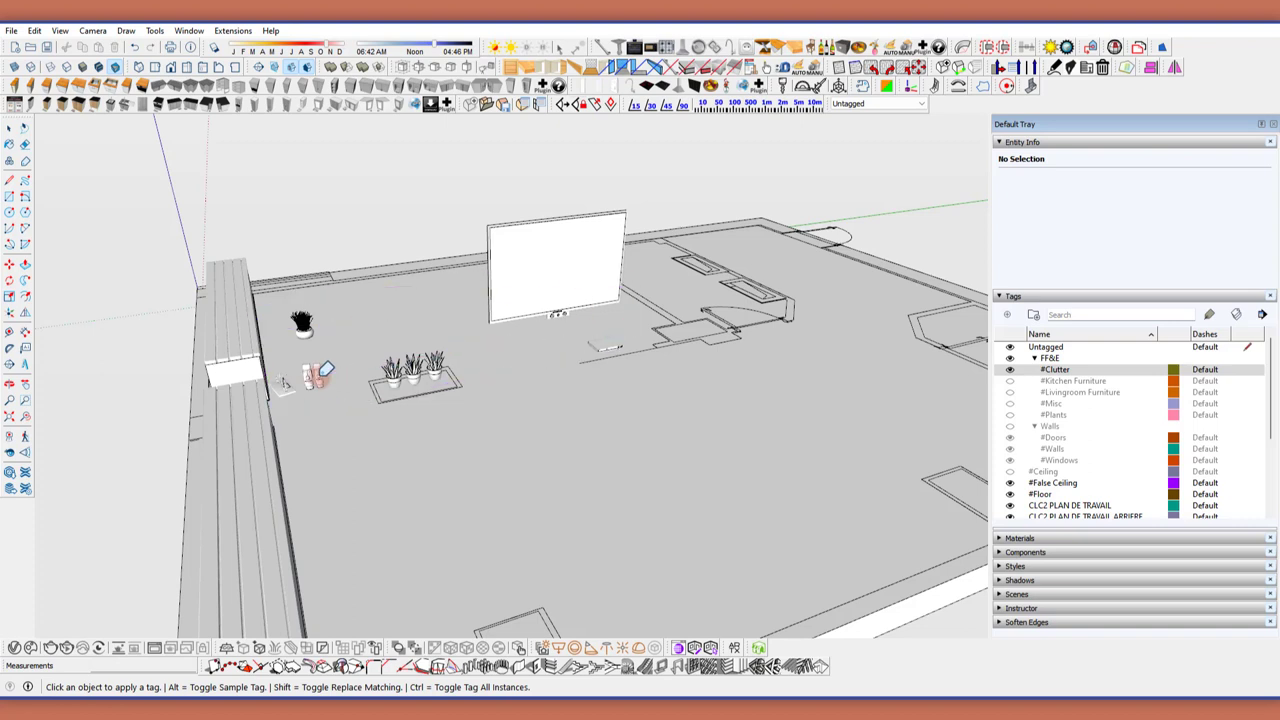
pyautogui.click(322, 374)
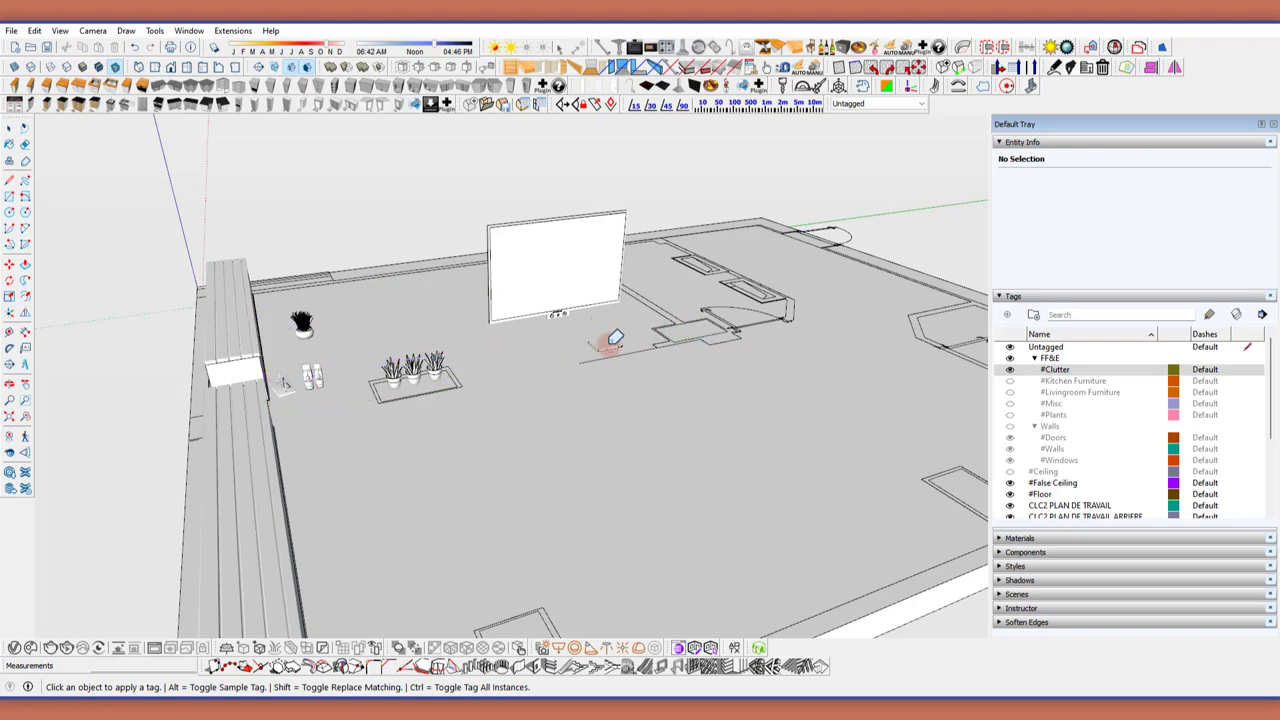
# Reset the wall-mounted TV screen's tag to Untagged in Entity Info.
pyautogui.click(549, 296)
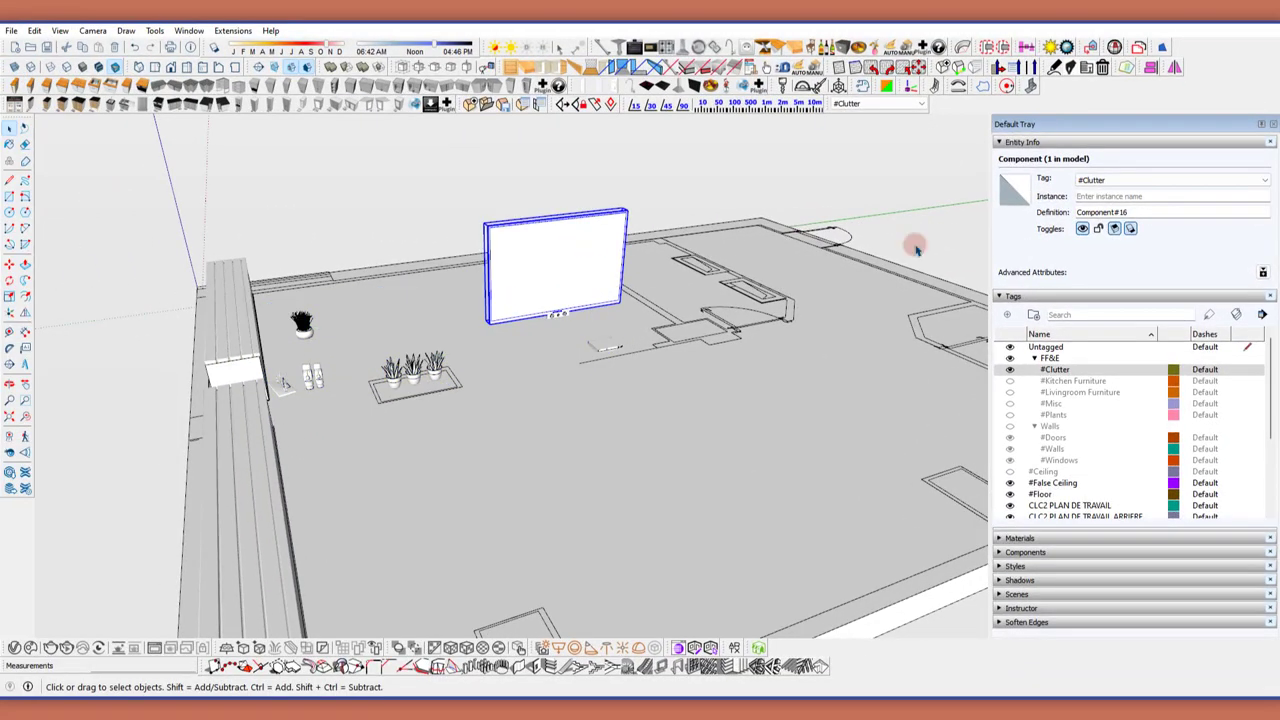
pyautogui.click(1123, 180)
pyautogui.click(1113, 188)
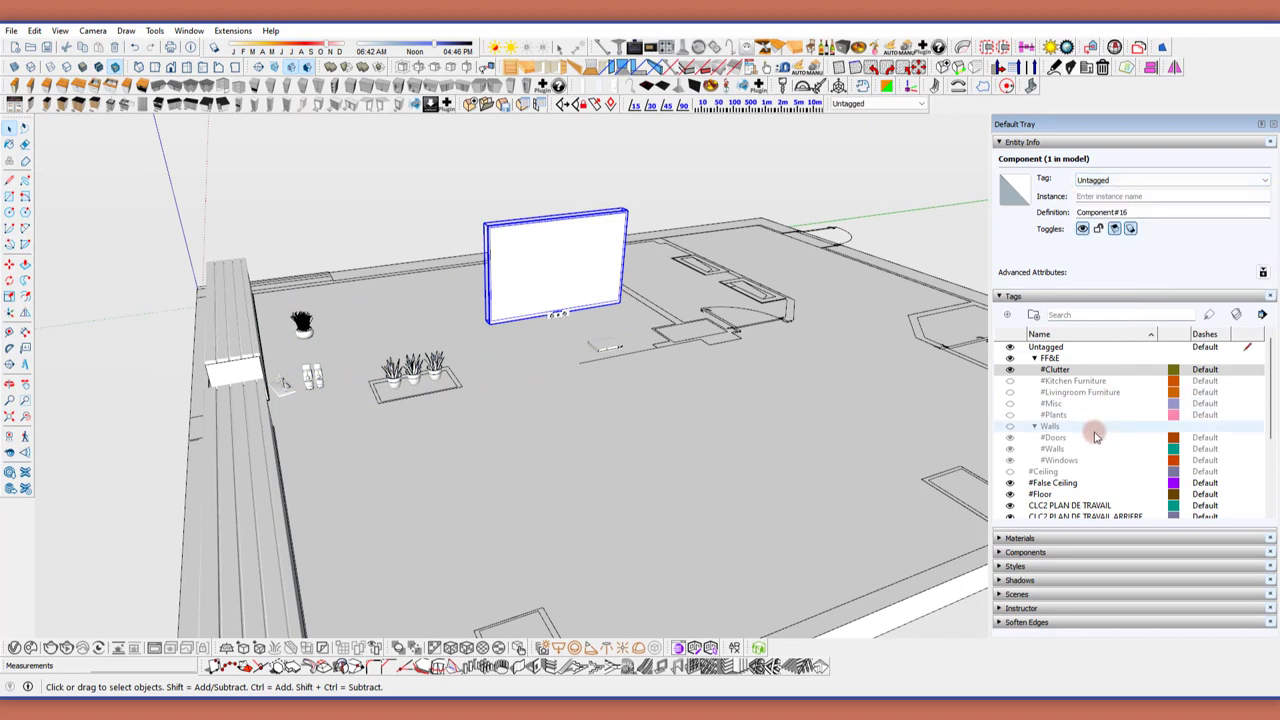
pyautogui.click(1058, 368)
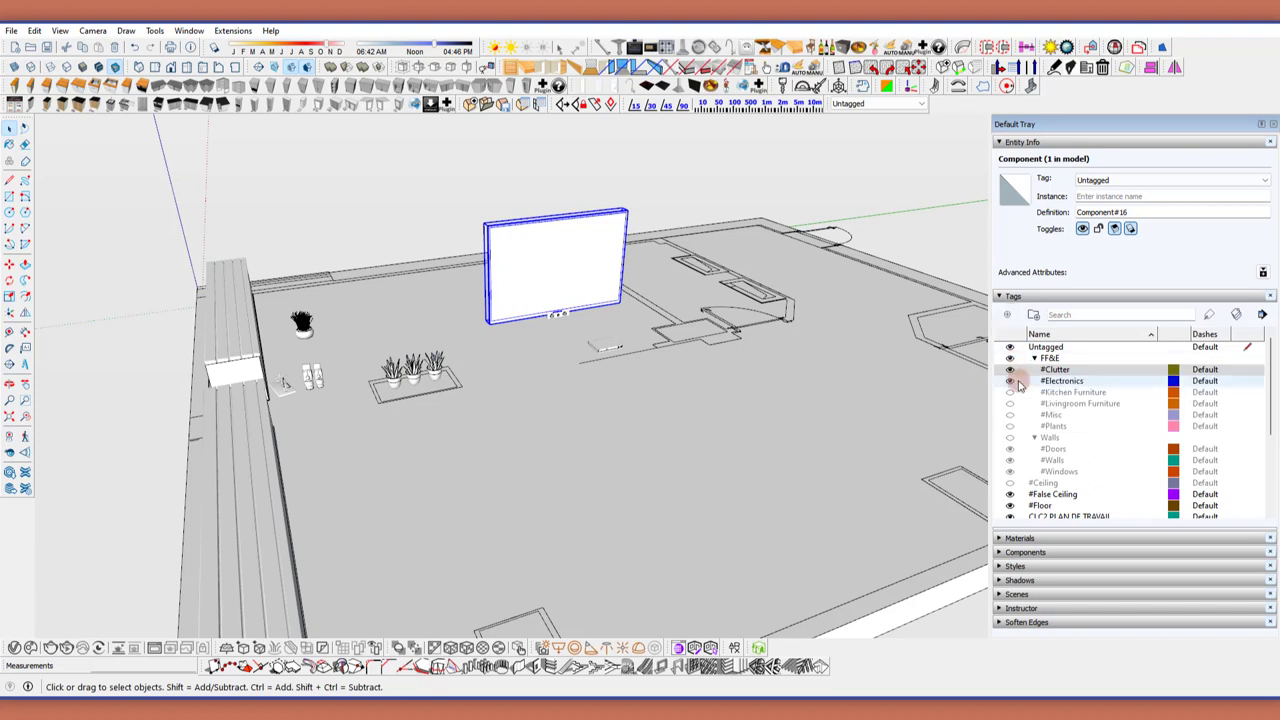
pyautogui.click(1267, 181)
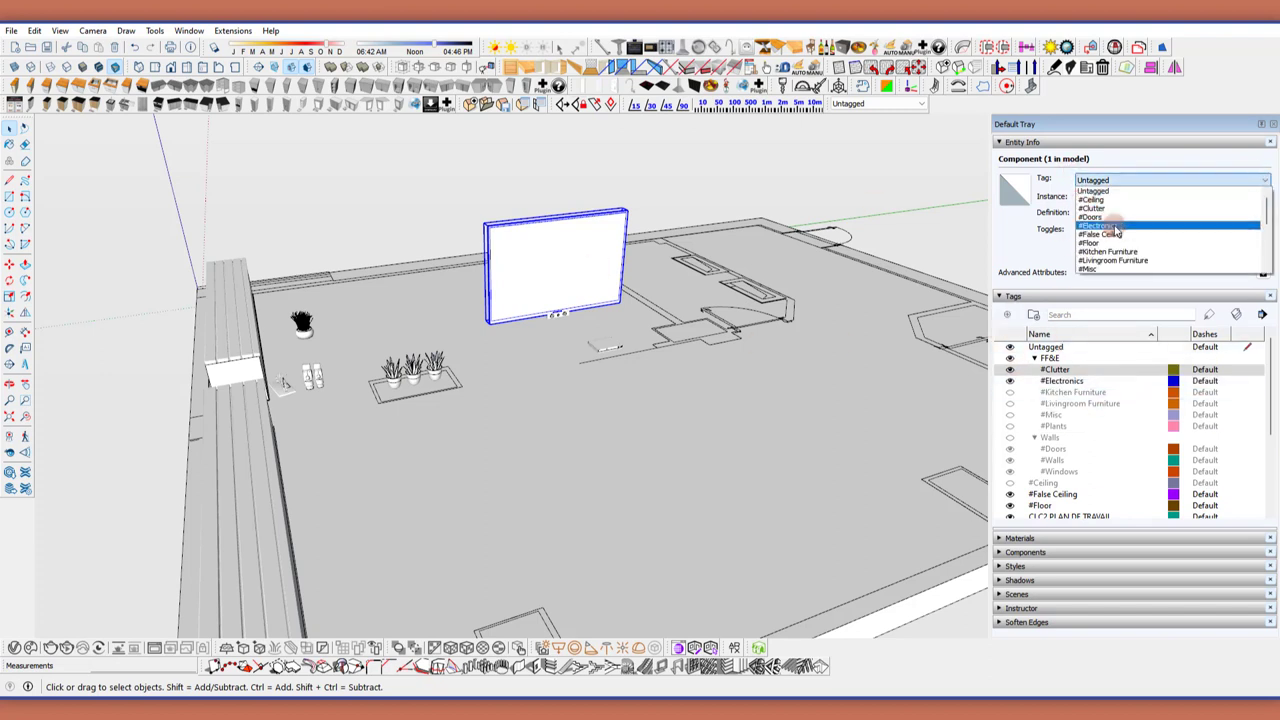
# Assign the TV screen to the #Electronics tag.
pyautogui.click(1100, 226)
pyautogui.rightClick(603, 345)
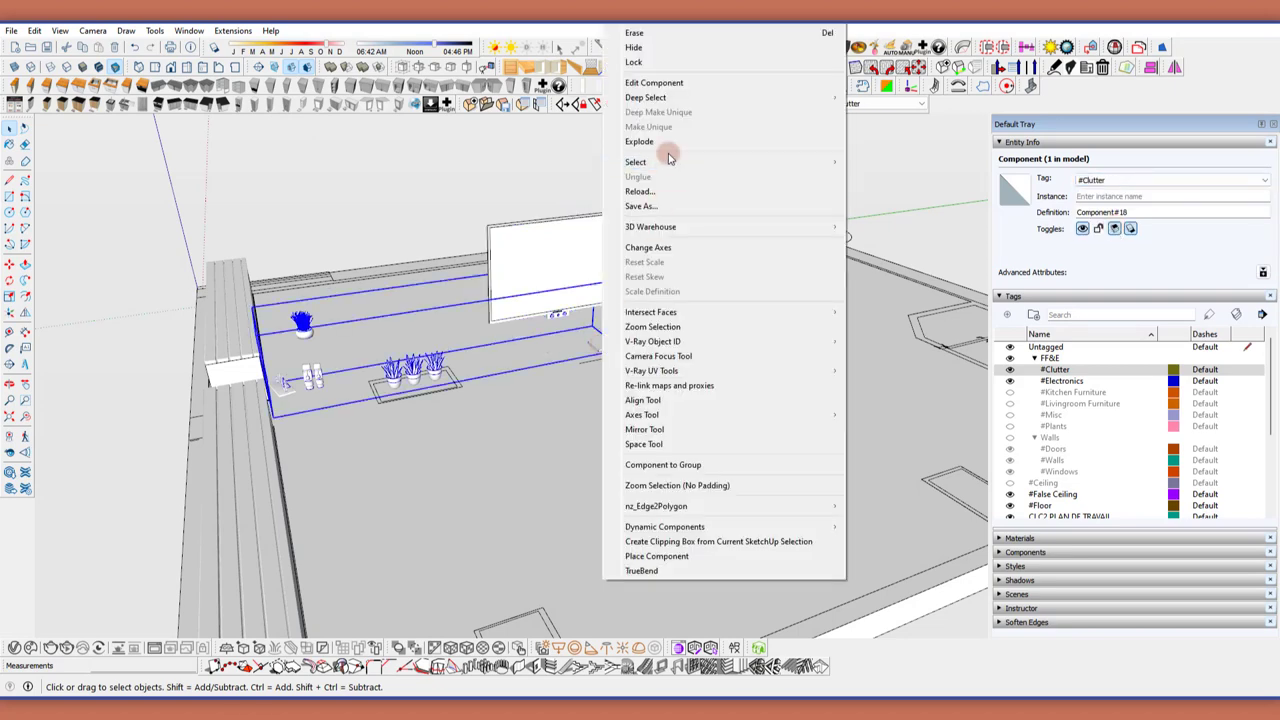
pyautogui.press('Escape')
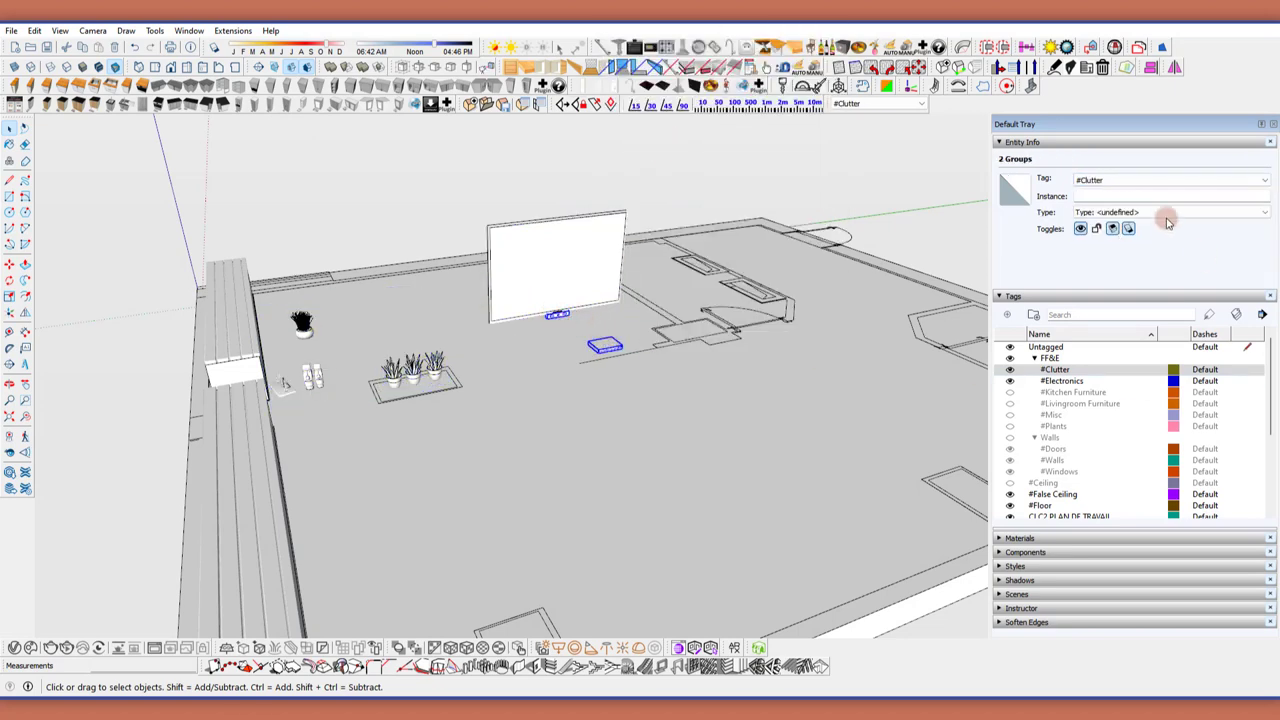
# Put the two small devices beside the TV on #Electronics, then purge all unused tags.
pyautogui.click(1242, 182)
pyautogui.click(1150, 243)
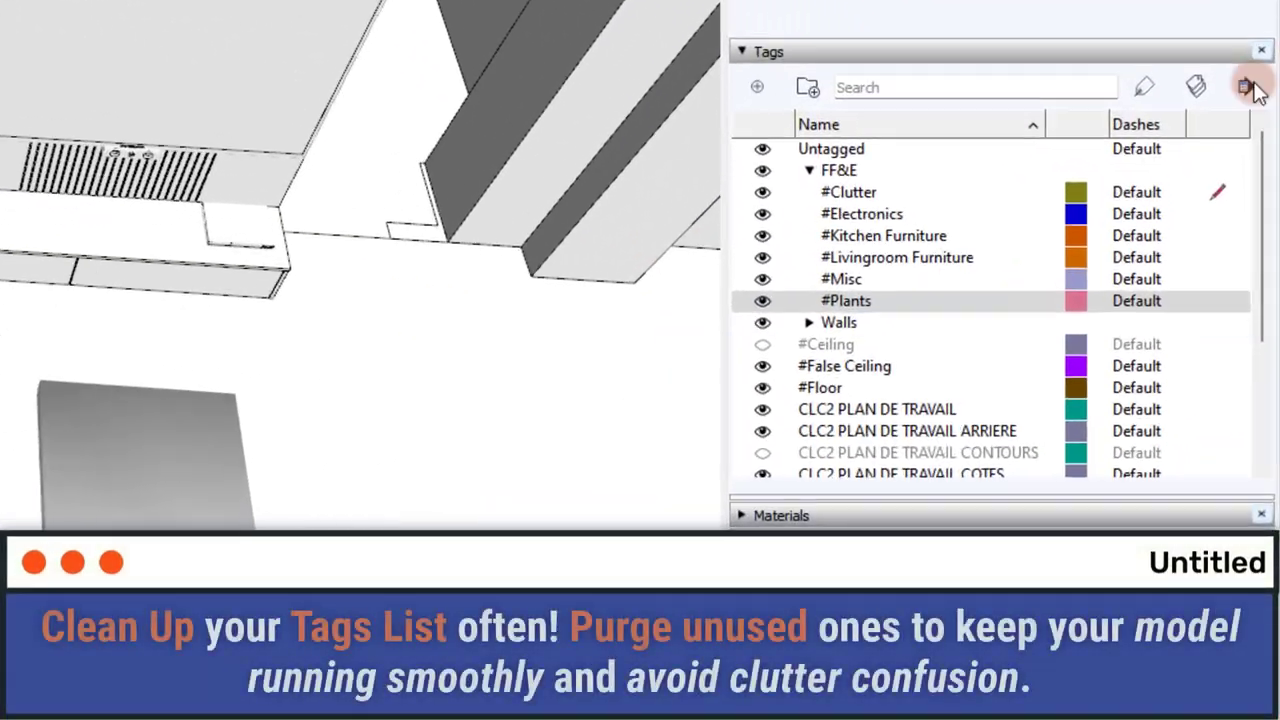
pyautogui.click(1262, 315)
pyautogui.click(1161, 280)
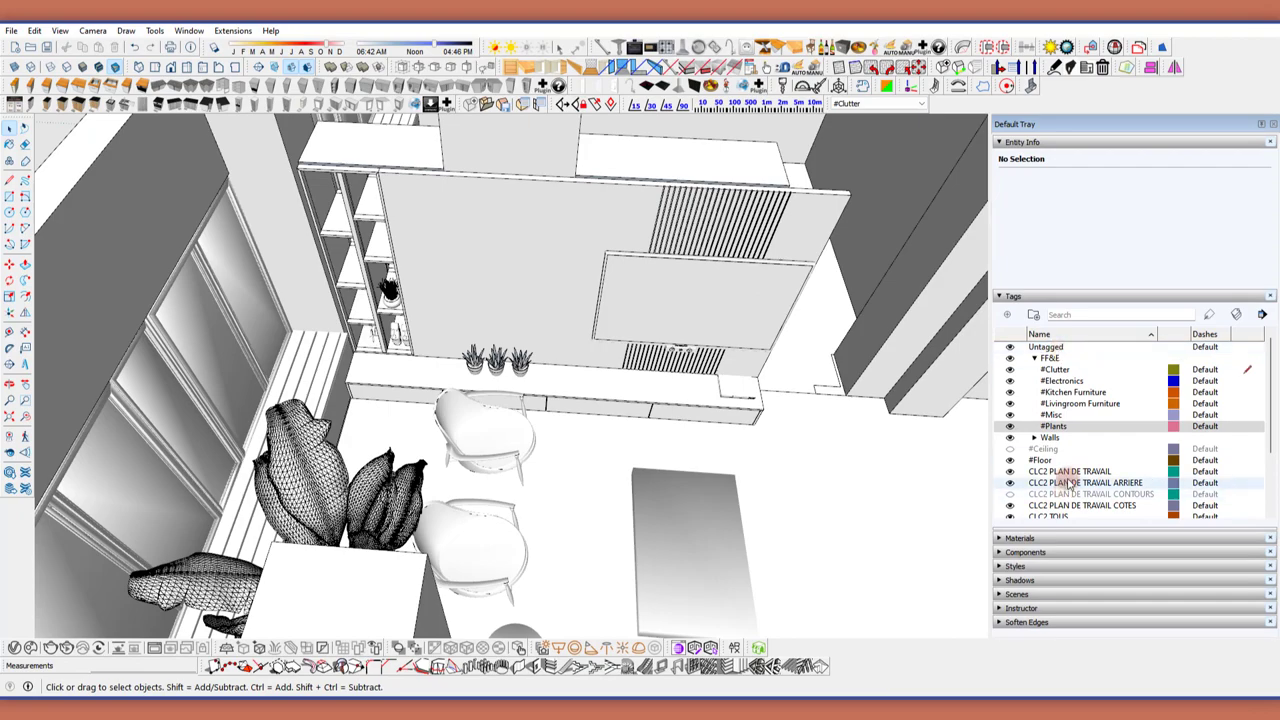
# Delete the tags from CLC2 PLAN DE TRAVAIL through VISTA, reassigning their objects to Untagged.
pyautogui.click(1055, 507)
pyautogui.keyDown('shift'); pyautogui.click(1065, 392); pyautogui.keyUp('shift')
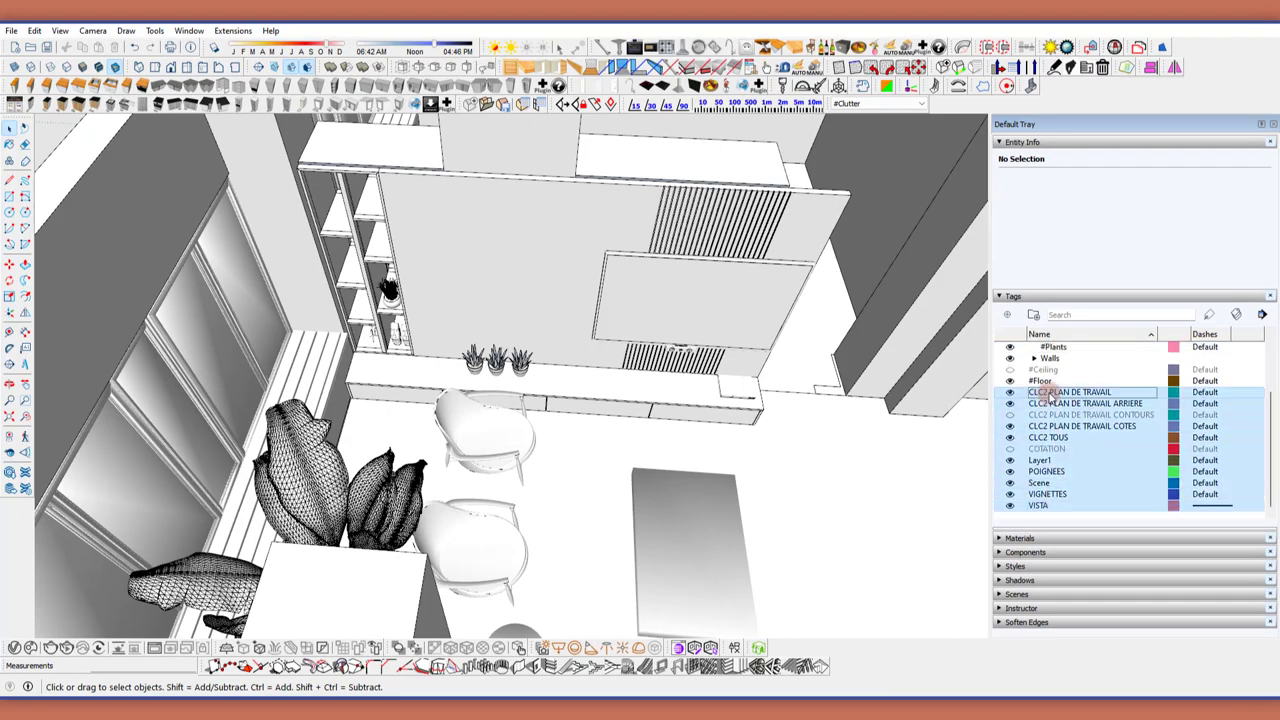
pyautogui.scroll(3, 1065, 420)
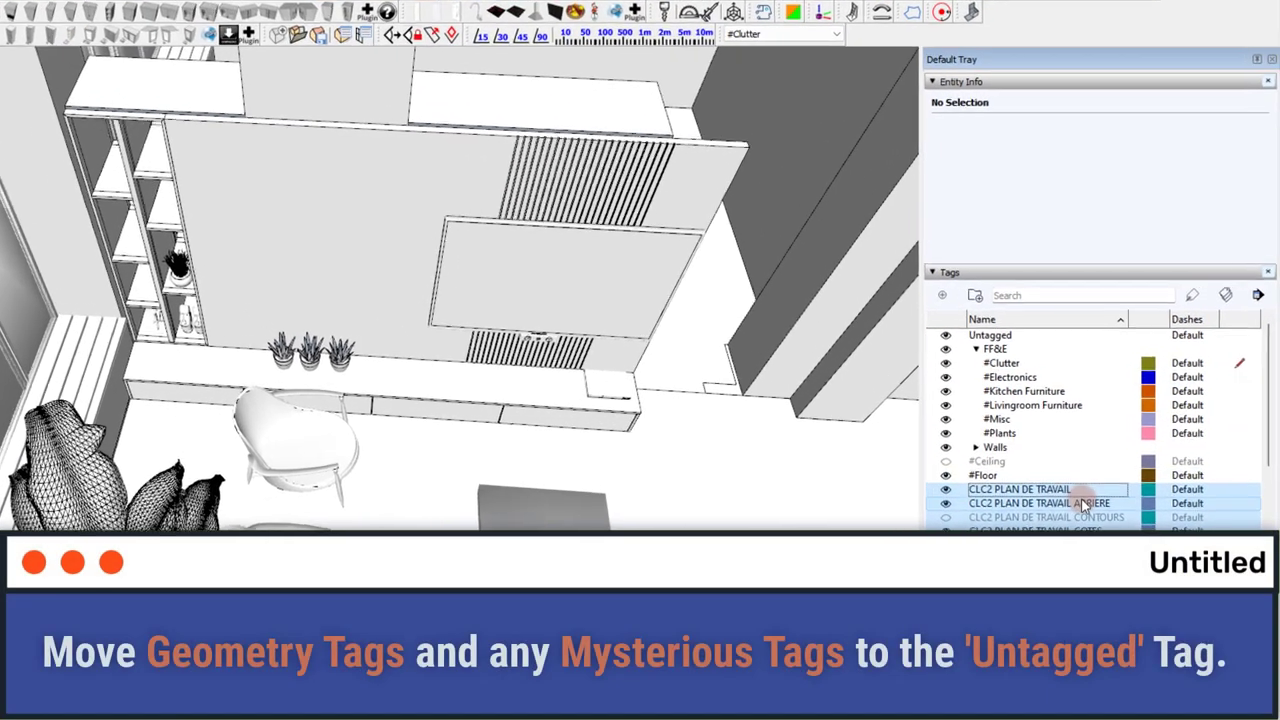
pyautogui.rightClick(1120, 490)
pyautogui.click(1140, 470)
pyautogui.click(374, 412)
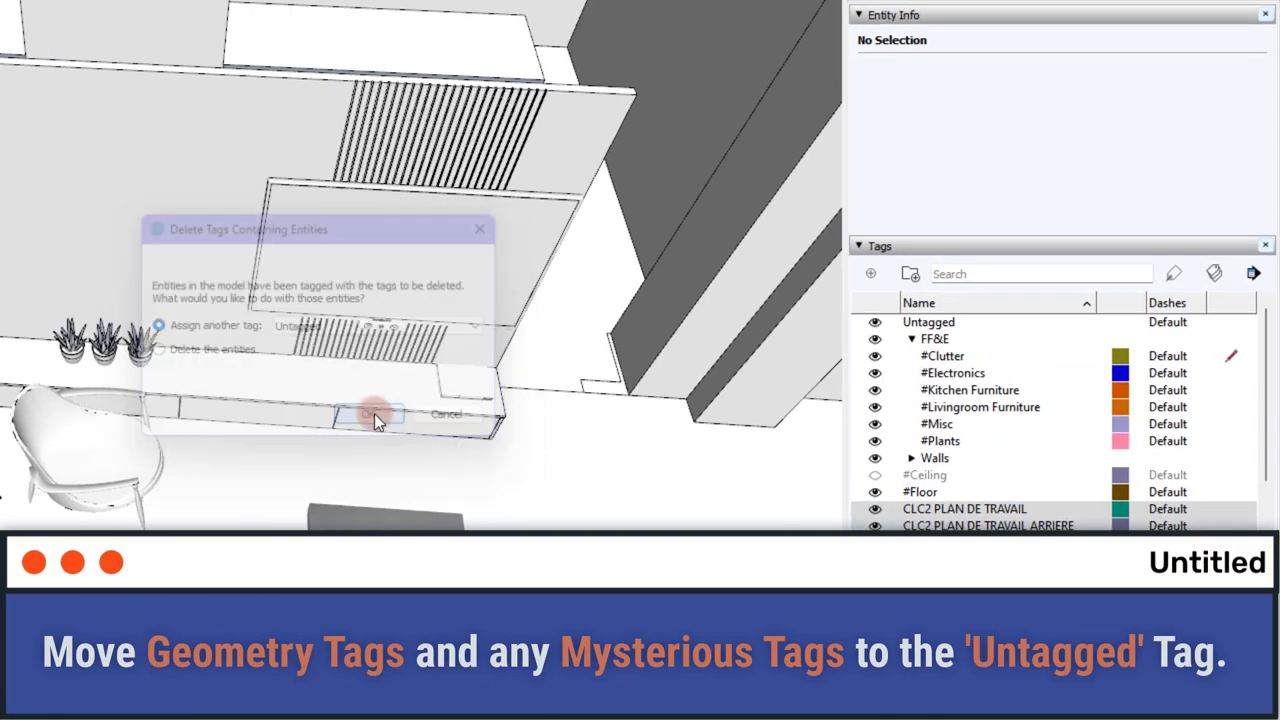
# Hide and reshow Untagged objects to see what remains, then select an object to check its tag.
pyautogui.scroll(-5, 571, 457)
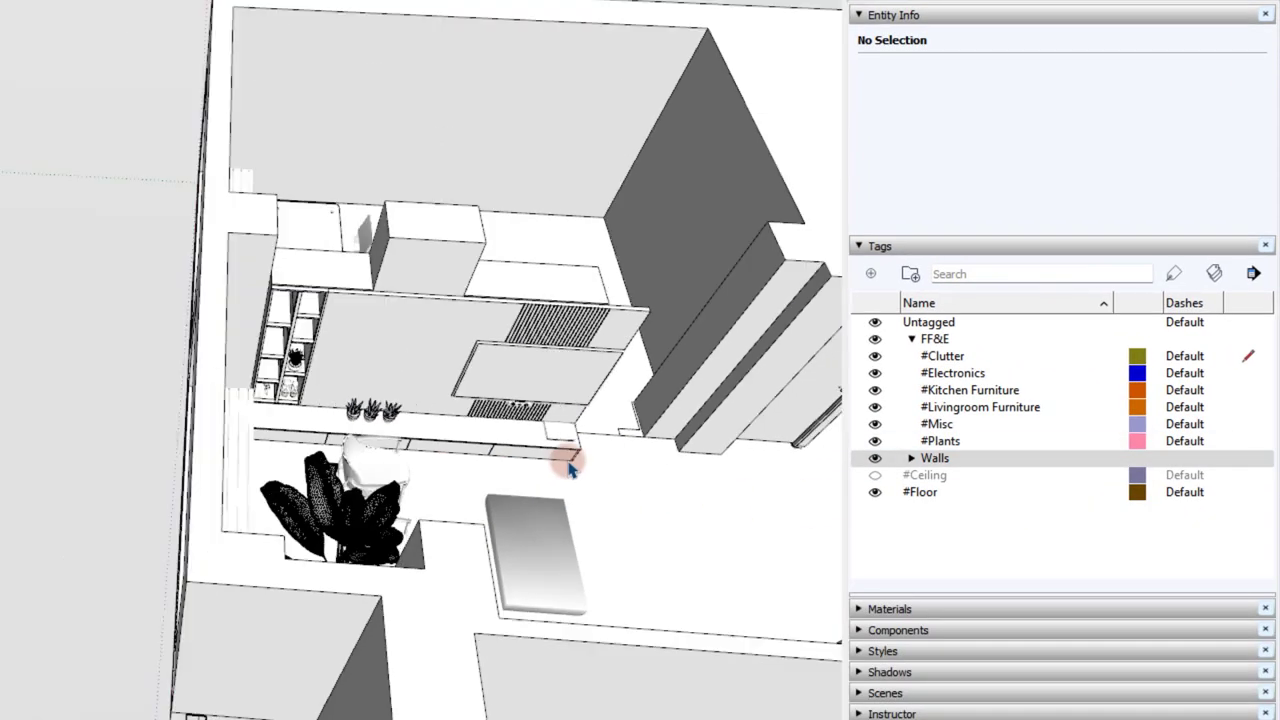
pyautogui.moveTo(571, 457)
pyautogui.mouseDown(button='middle')
pyautogui.moveTo(723, 466)
pyautogui.moveTo(780, 420)
pyautogui.mouseUp(button='middle')
pyautogui.click(875, 324)
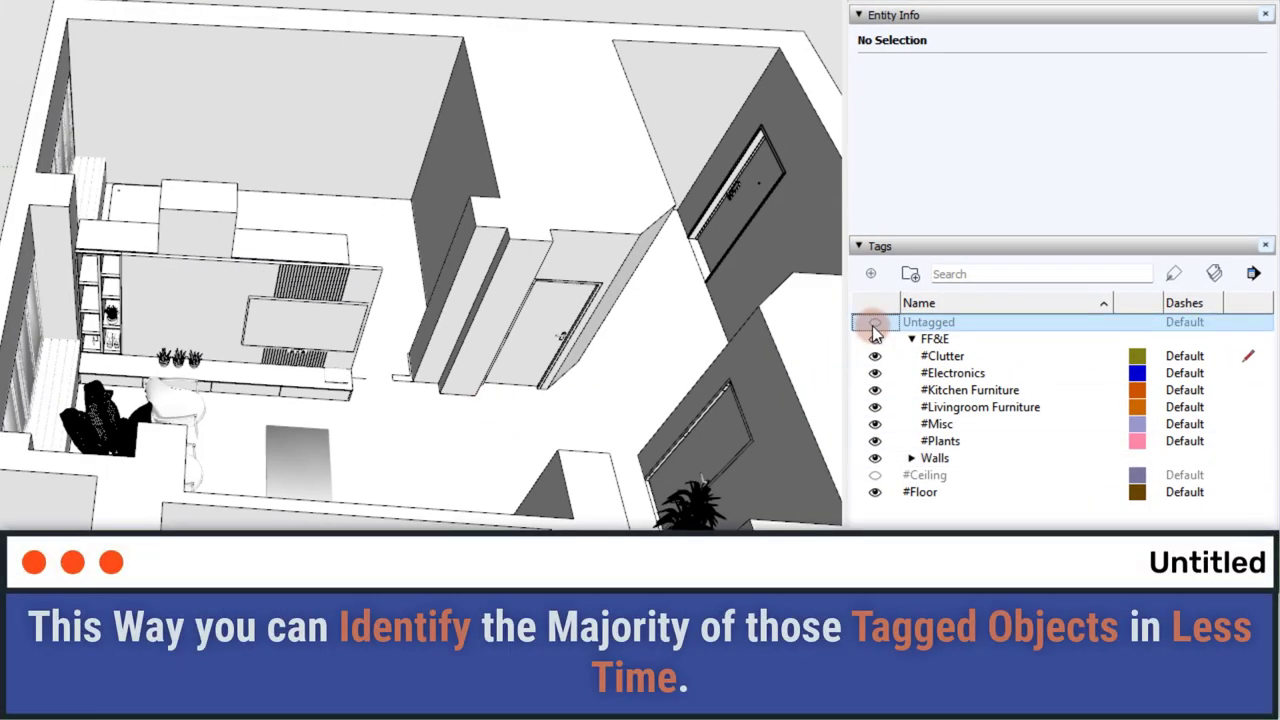
pyautogui.click(875, 322)
pyautogui.moveTo(646, 206); pyautogui.dragTo(659, 517, button='middle')
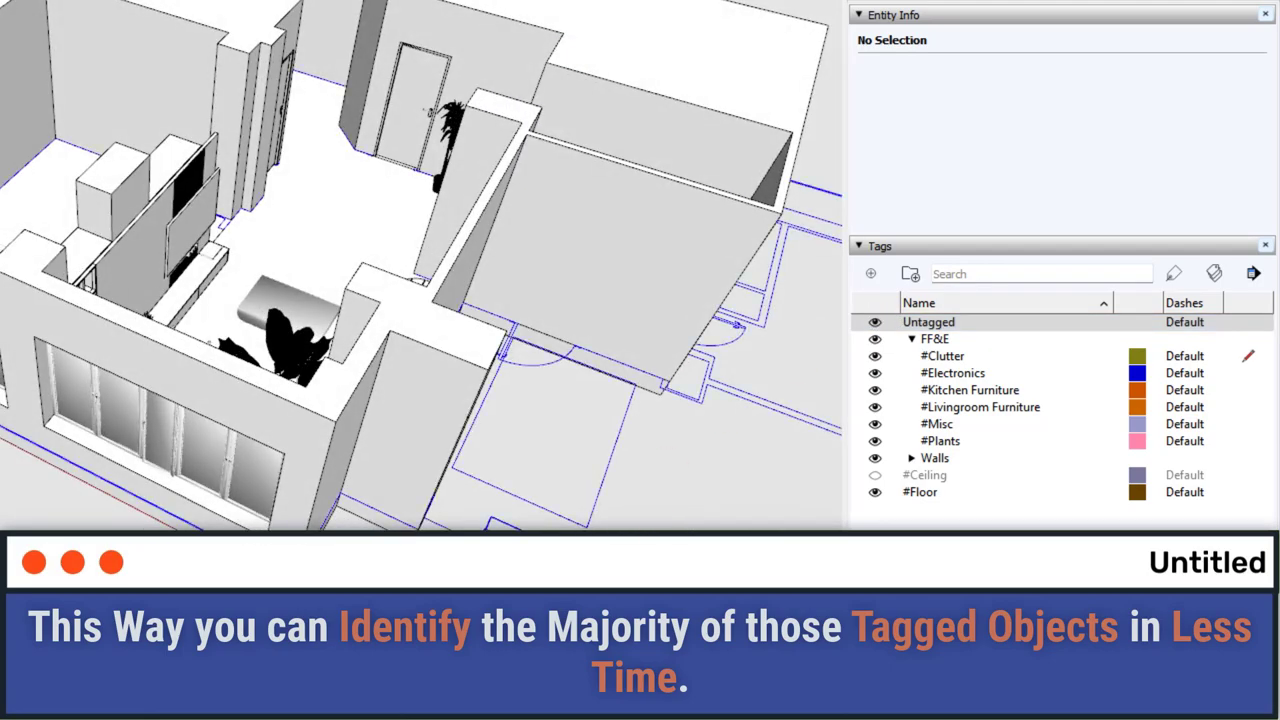
pyautogui.click(391, 420)
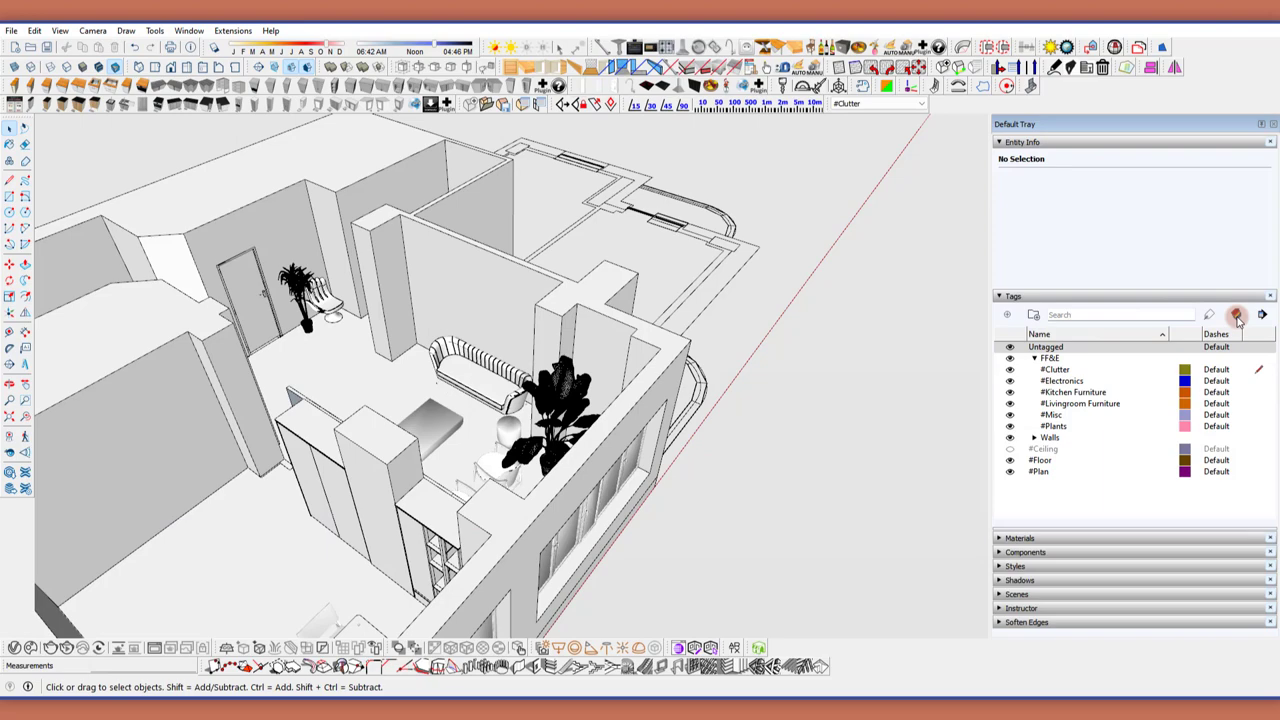
# Select the right-hand living room chair and check the #Livingroom Furniture tag colour, keeping it.
pyautogui.moveTo(395, 497); pyautogui.dragTo(656, 470, button='middle')
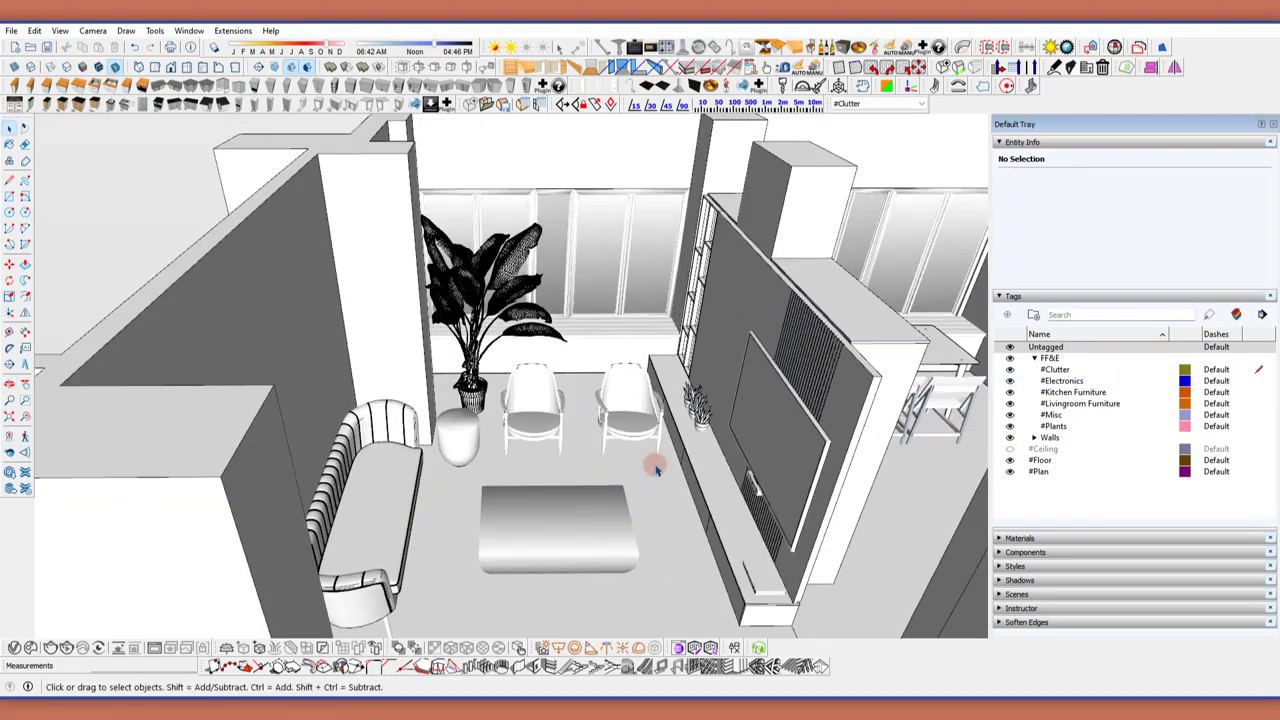
pyautogui.click(648, 445)
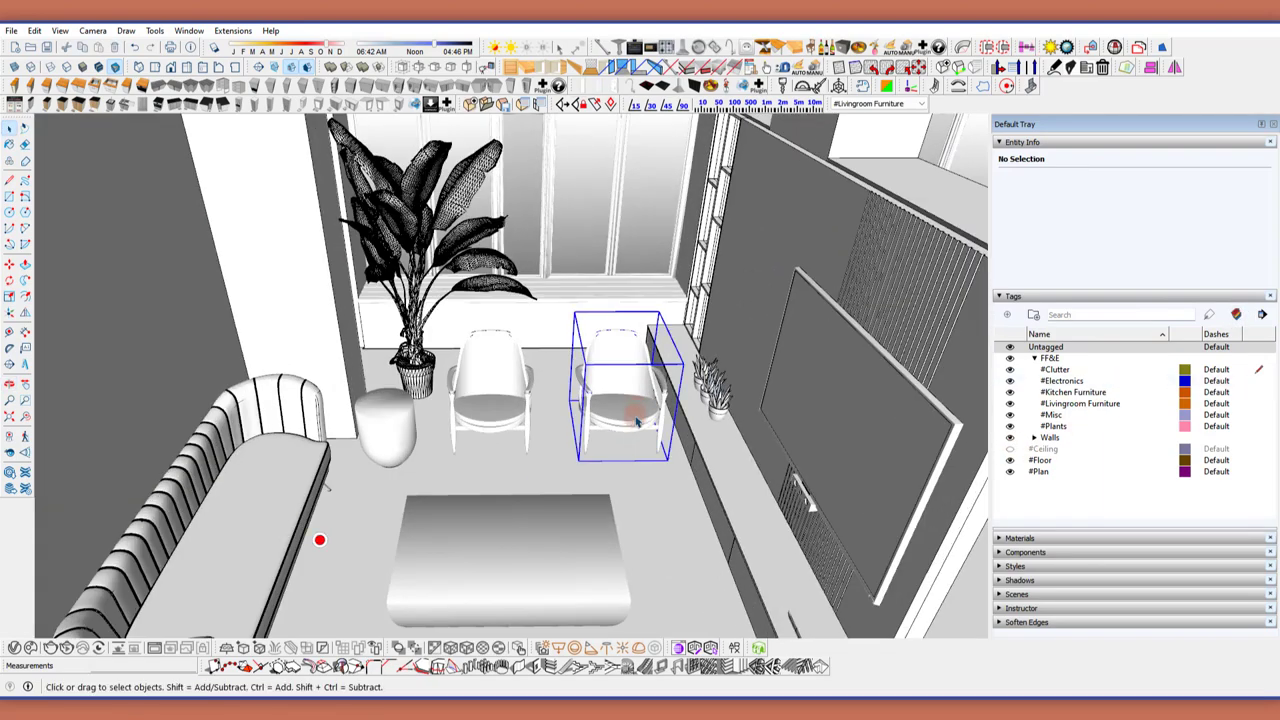
pyautogui.moveTo(648, 445); pyautogui.dragTo(780, 430, button='middle')
pyautogui.click(1105, 404)
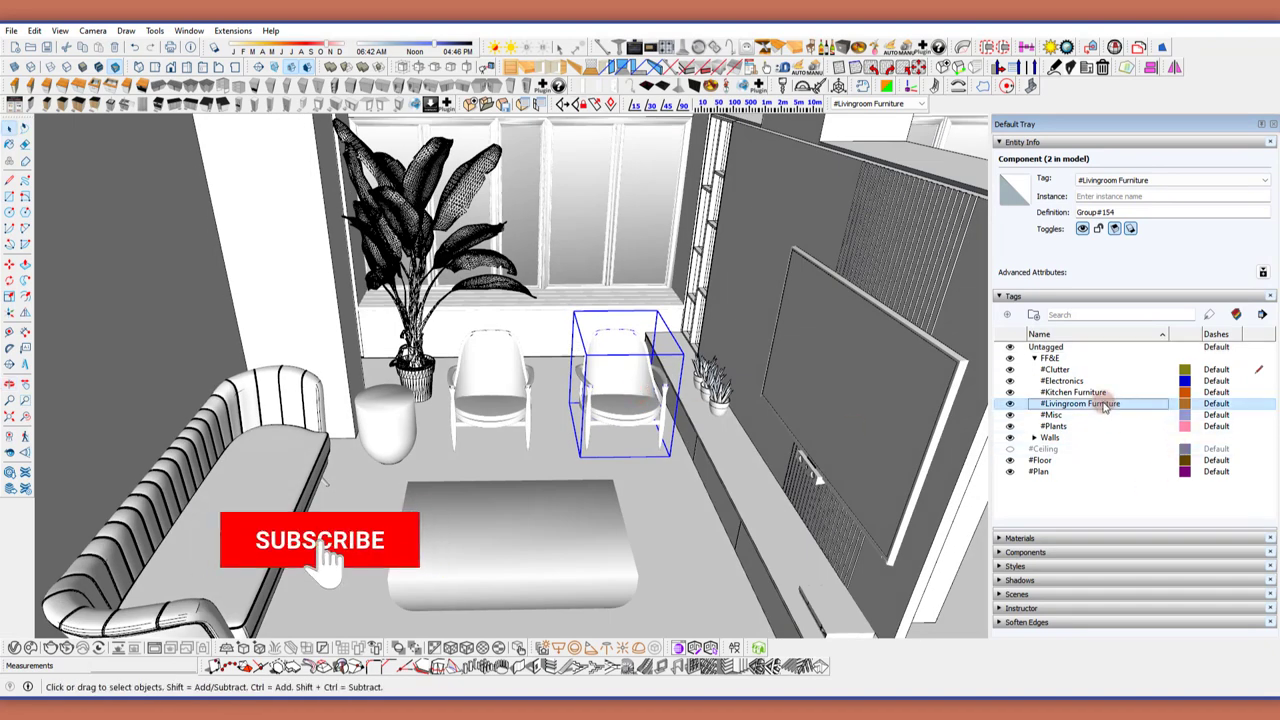
pyautogui.click(1185, 404)
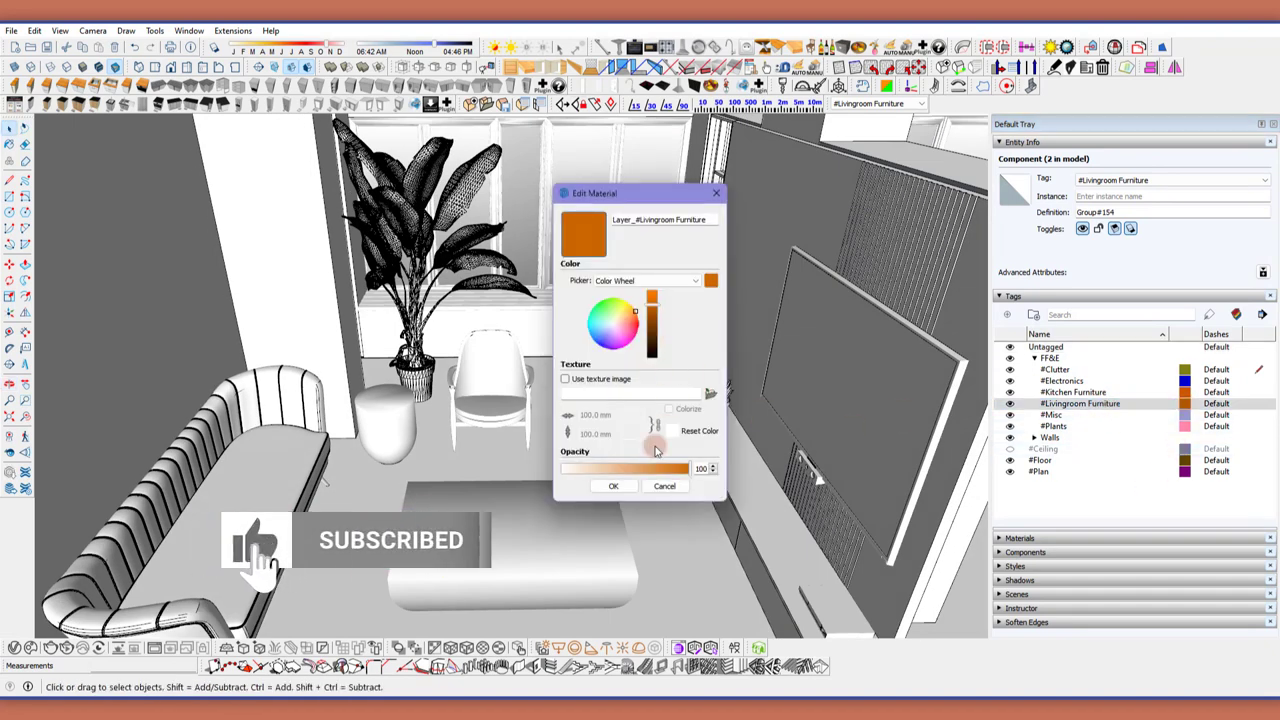
pyautogui.click(614, 486)
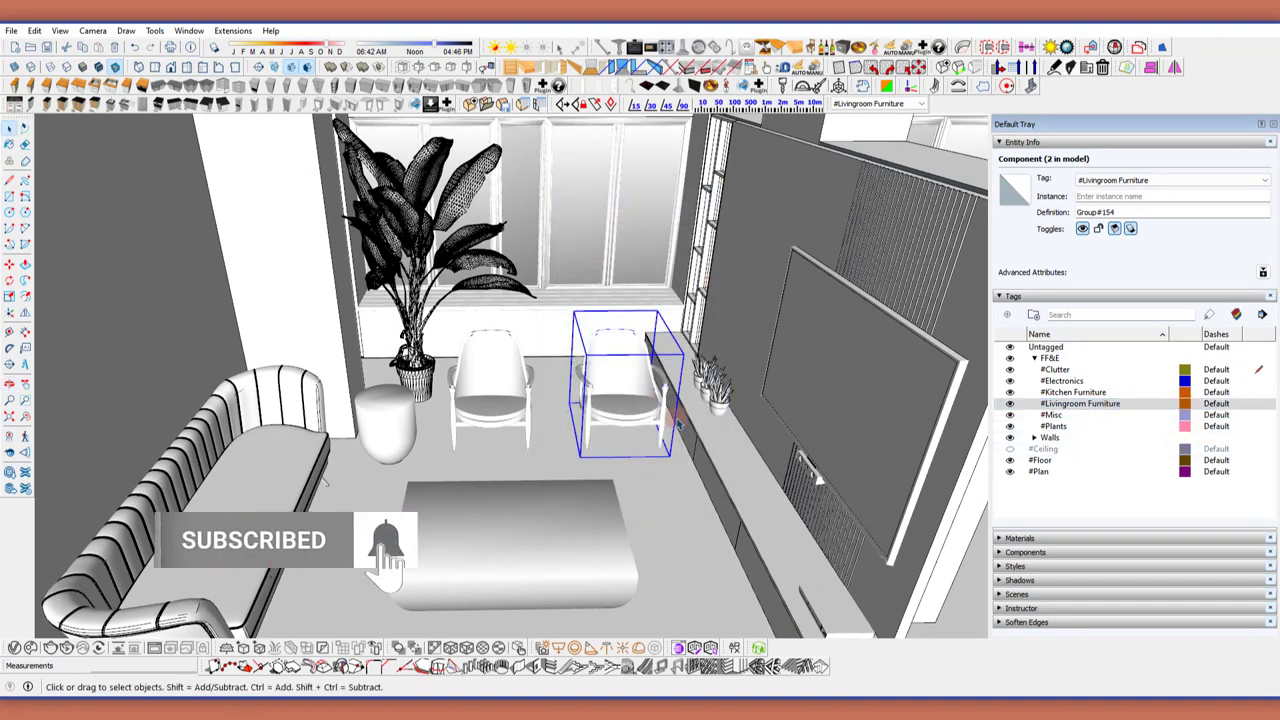
# Turn on Color by Tag and view the whole room in tag colours.
pyautogui.click(99, 67)
pyautogui.moveTo(620, 400); pyautogui.dragTo(643, 440, button='middle')
pyautogui.scroll(-5, 643, 455)
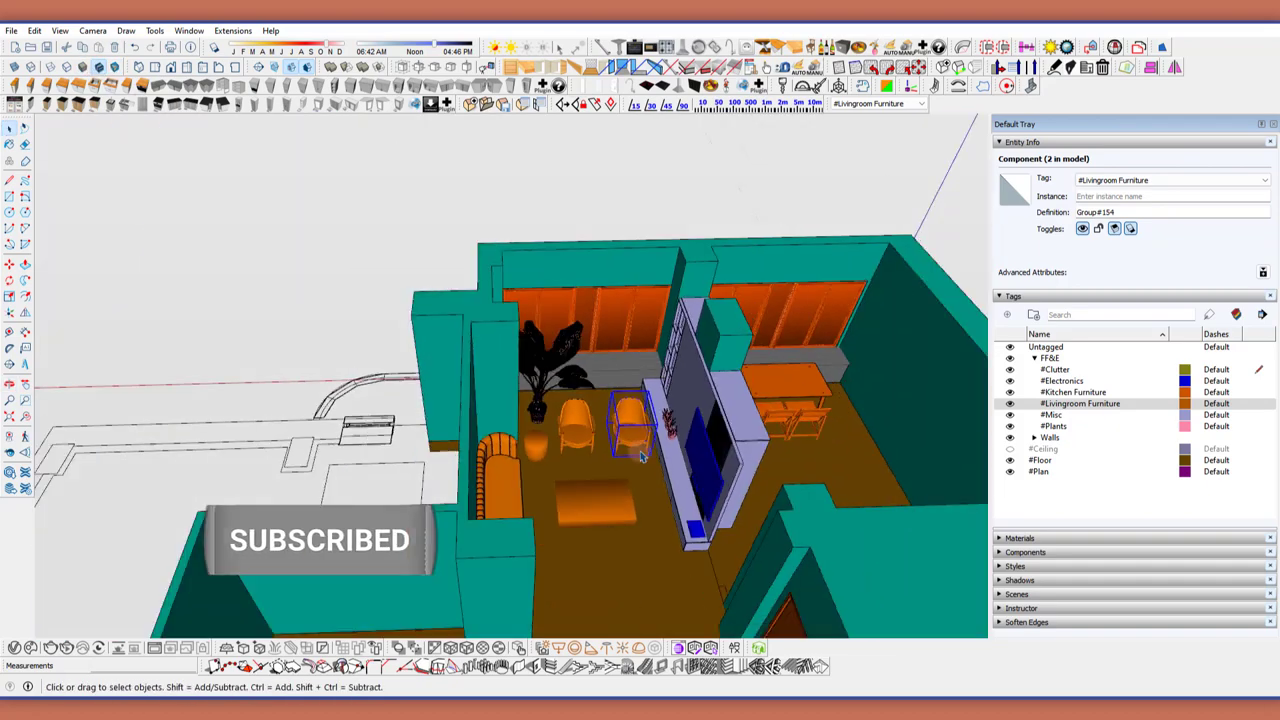
pyautogui.moveTo(320, 537); pyautogui.dragTo(330, 315, button='middle')
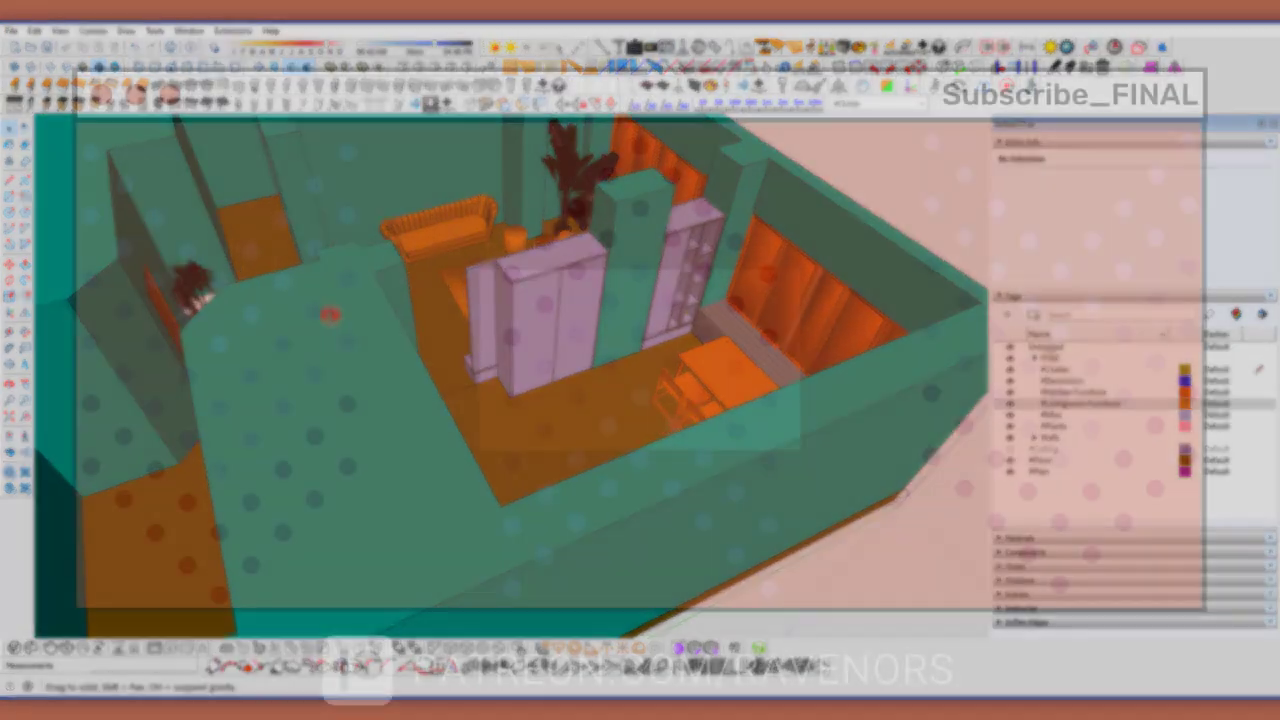